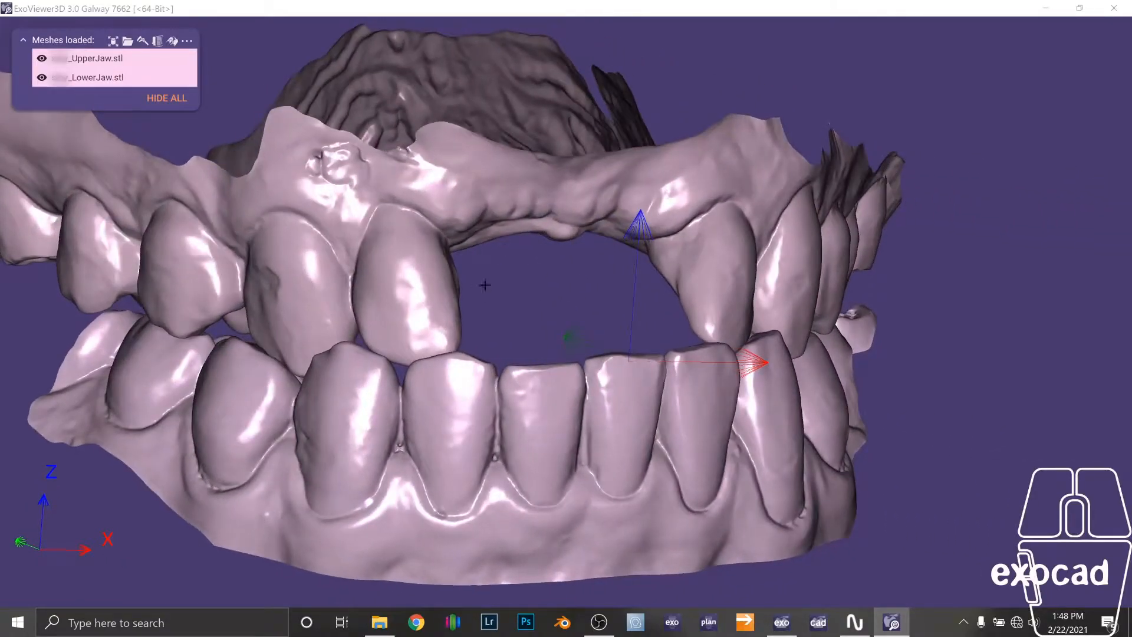
Switch from the scan viewer to the exocad project for the case.
{"action": "right_click_drag", "start_coordinate": [522, 275], "coordinate": [421, 295]}
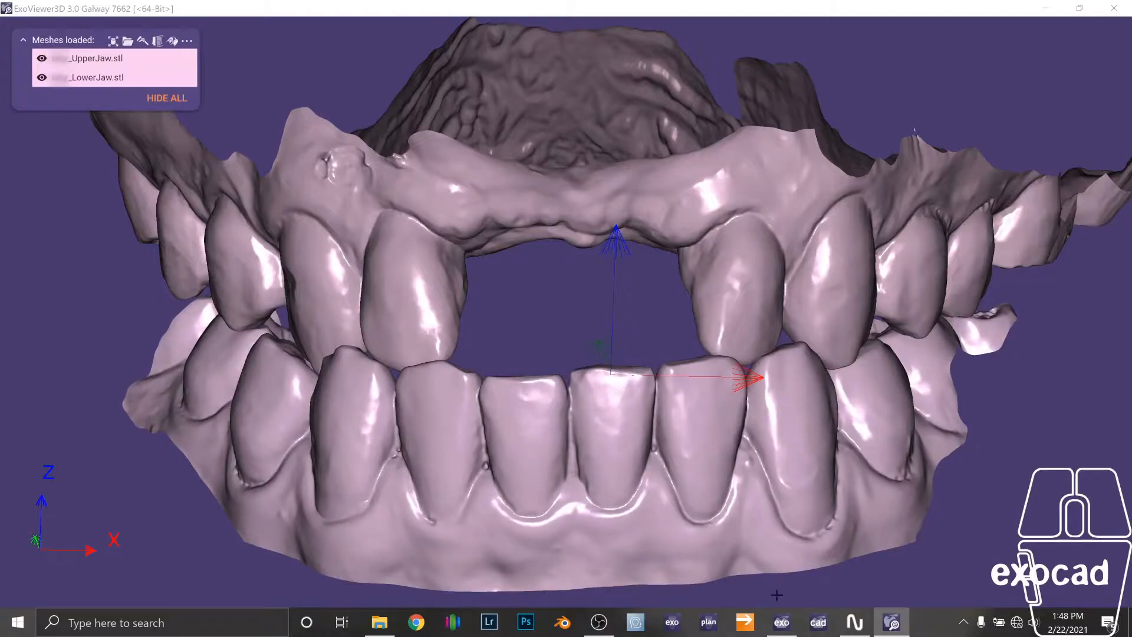
{"action": "left_click", "coordinate": [782, 622]}
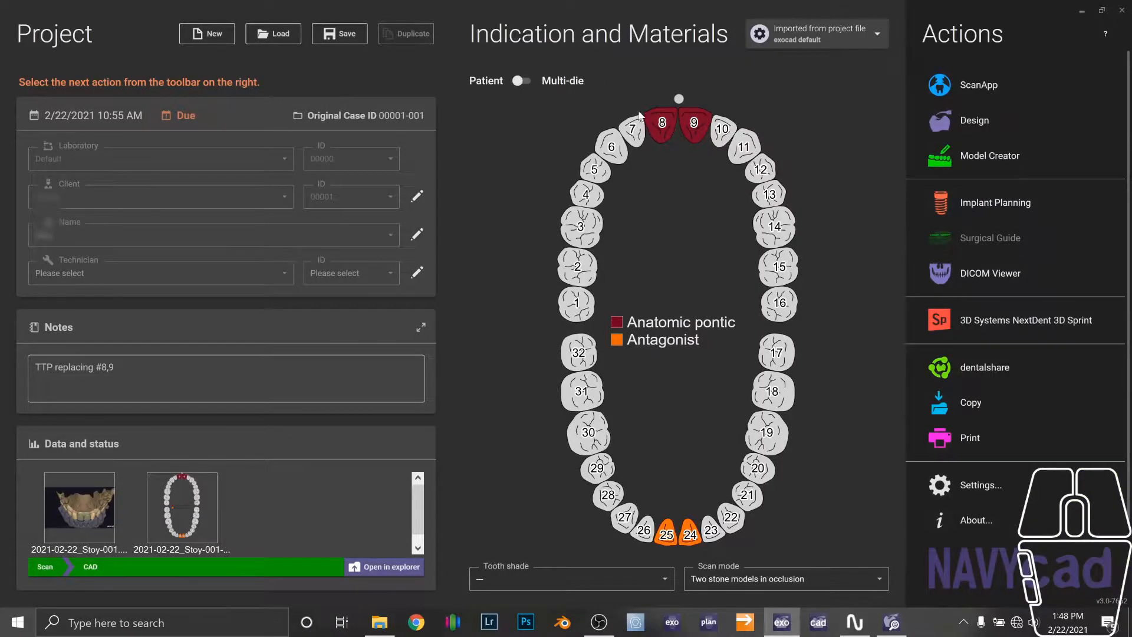
Open tooth 8's configuration, review its anatomic pontic and 3D Print settings, and close it.
{"action": "mouse_move", "coordinate": [663, 123]}
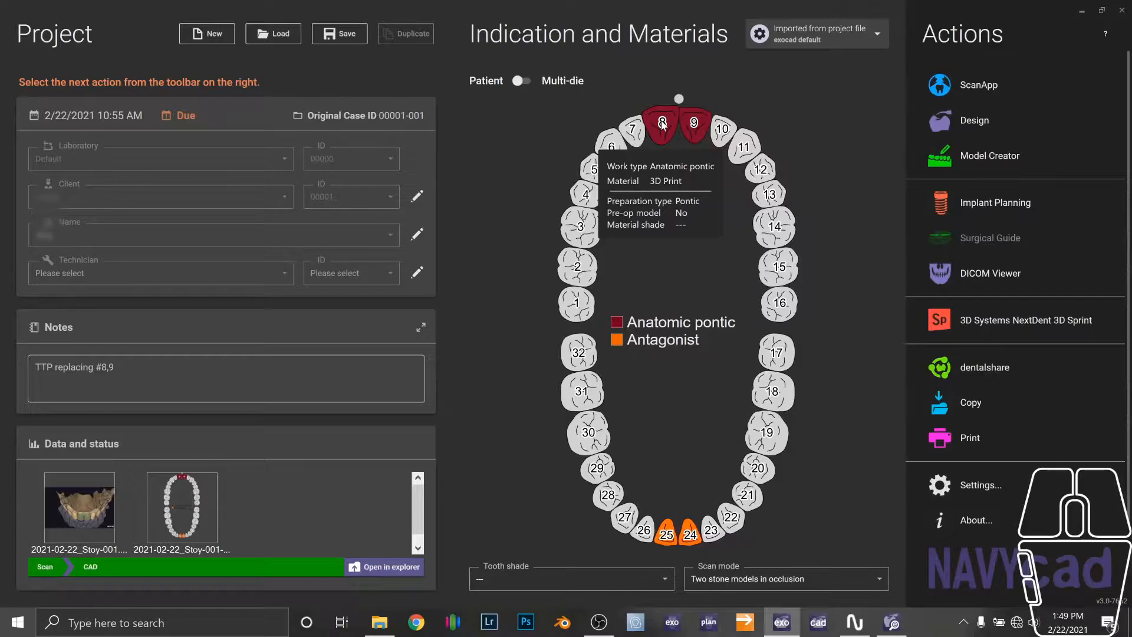
{"action": "left_click", "coordinate": [661, 125]}
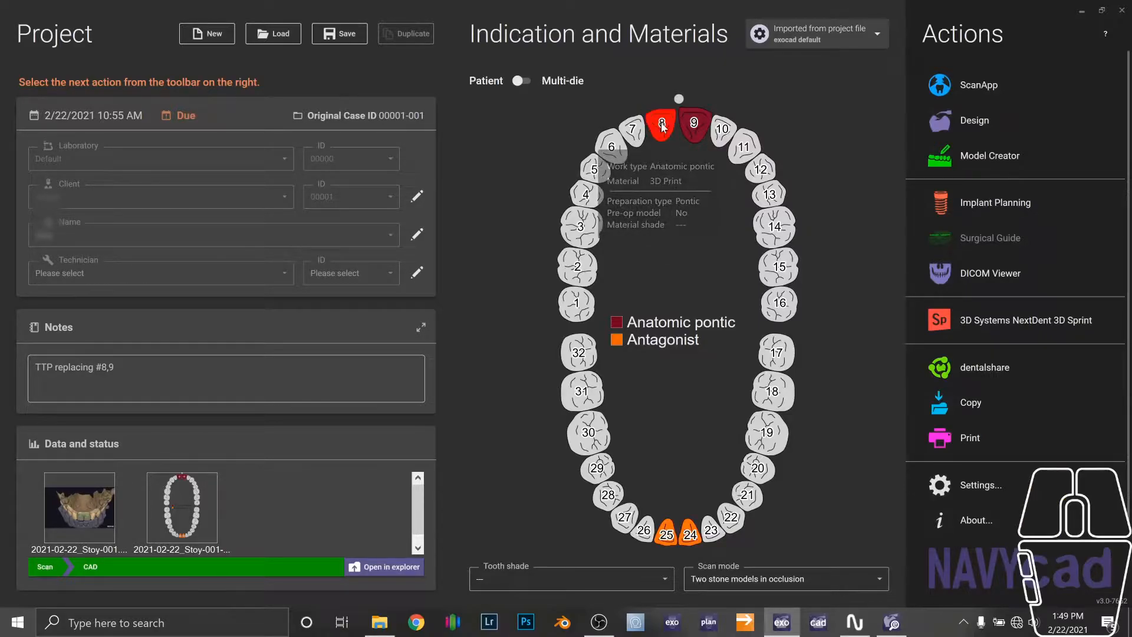
{"action": "left_click", "coordinate": [660, 123]}
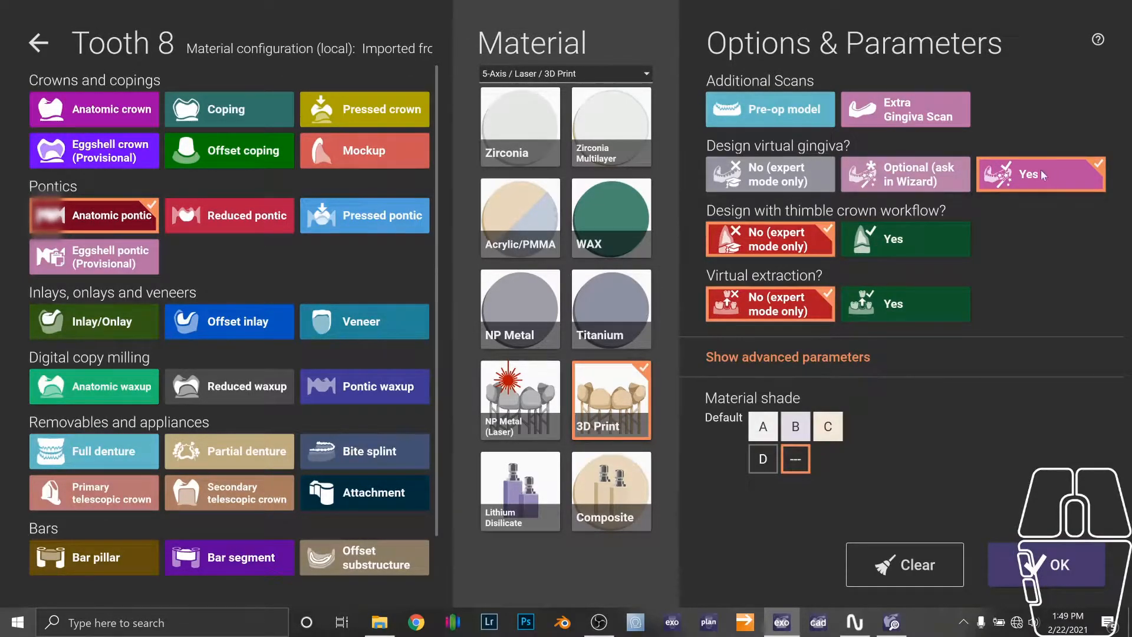
{"action": "left_click", "coordinate": [1040, 561]}
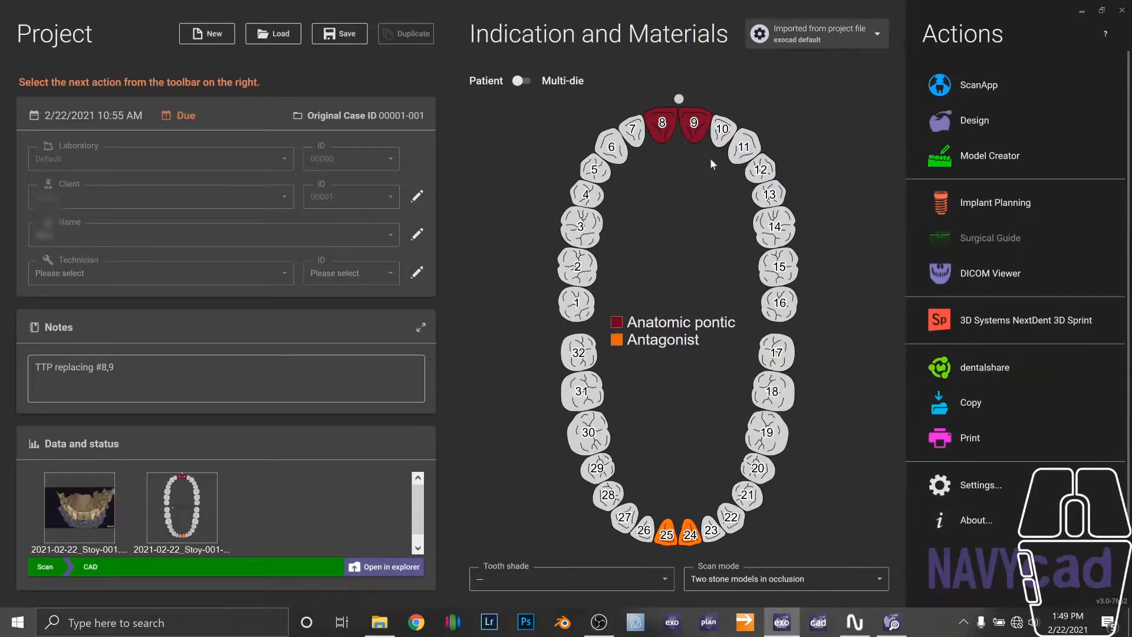
Save the project and launch the Design module.
{"action": "left_click", "coordinate": [698, 125], "text": "ctrl"}
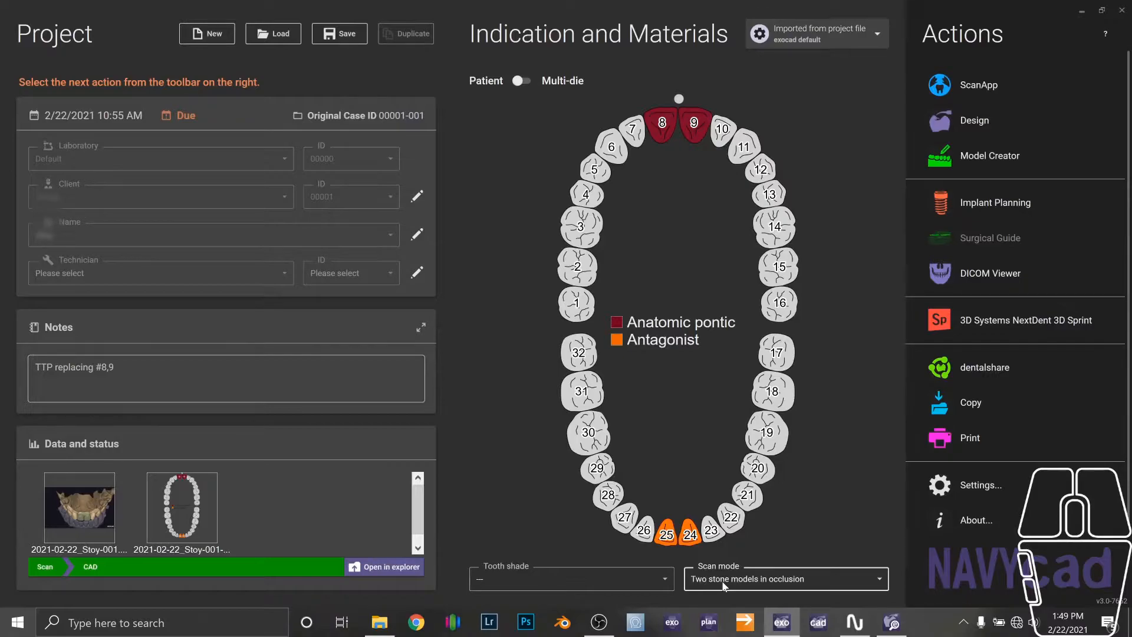
{"action": "left_click", "coordinate": [347, 34]}
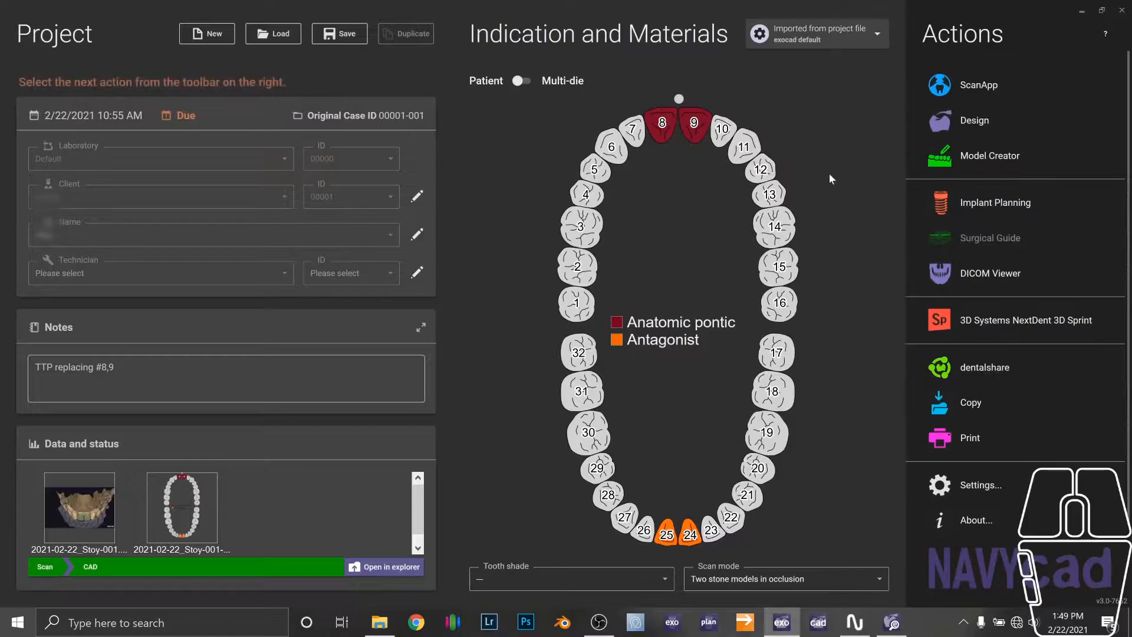
{"action": "left_click", "coordinate": [968, 121]}
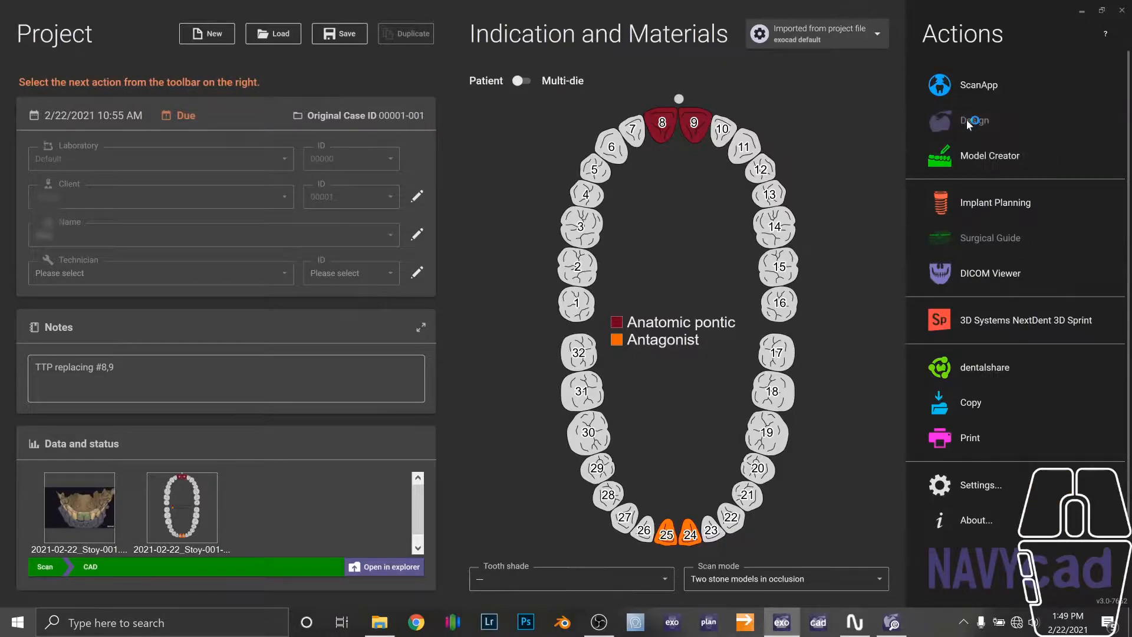
{"action": "key", "text": "F10"}
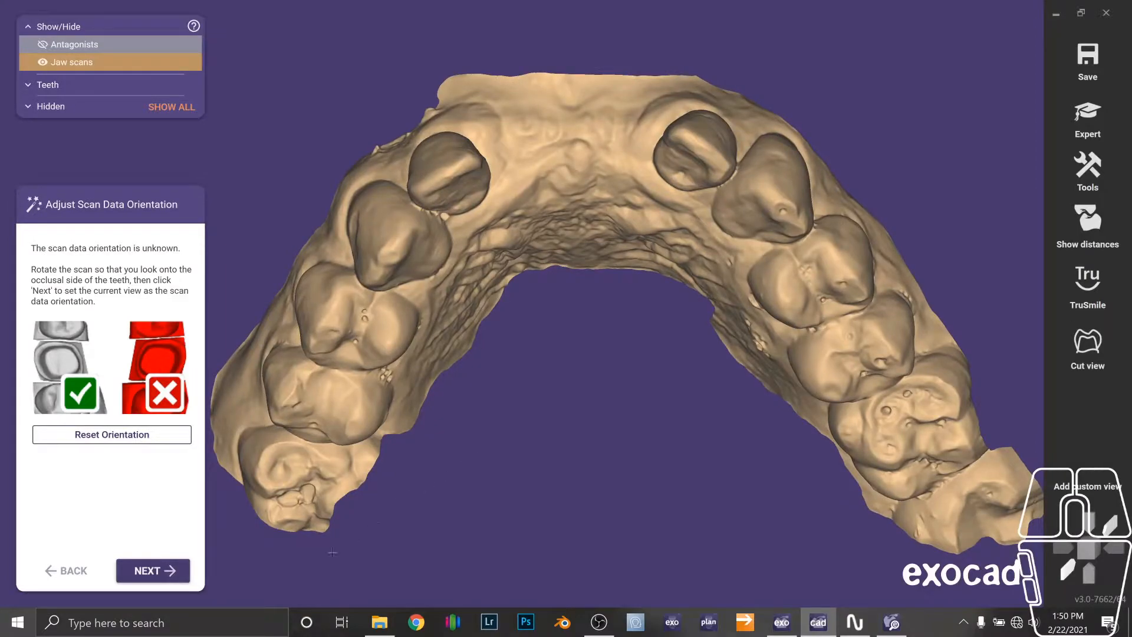
Rotate the scan to an occlusal view and confirm it as the scan data orientation.
{"action": "right_click_drag", "start_coordinate": [502, 376], "coordinate": [647, 284]}
{"action": "left_click", "coordinate": [162, 570]}
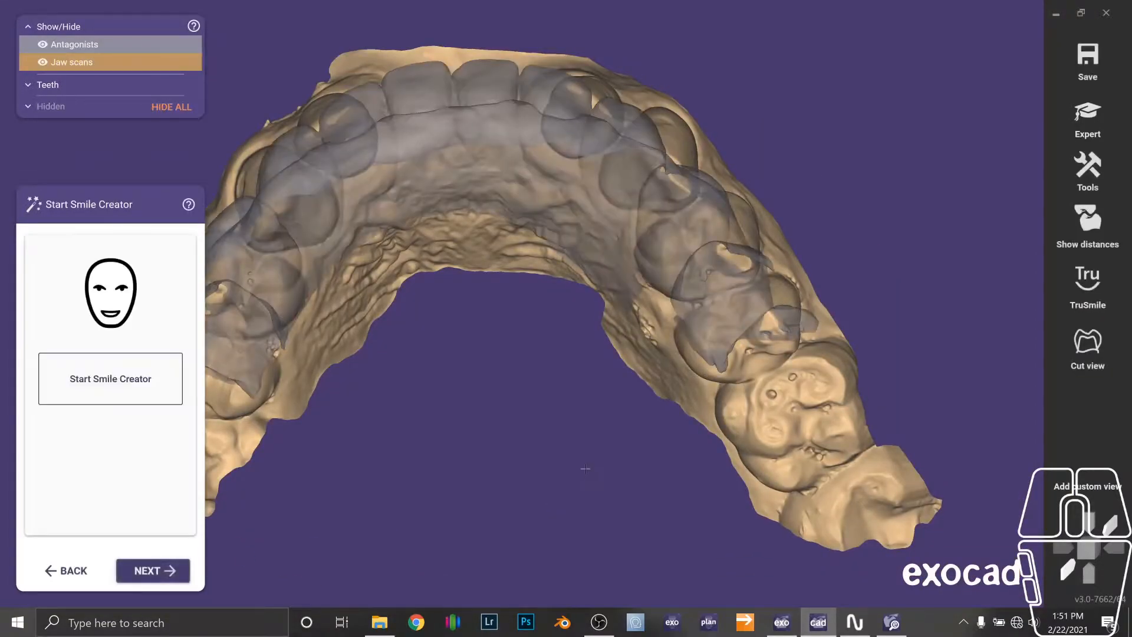
Skip Smile Creator and set the waxup bottom's insertion direction from an occlusal view of the upper jaw.
{"action": "left_click", "coordinate": [152, 567]}
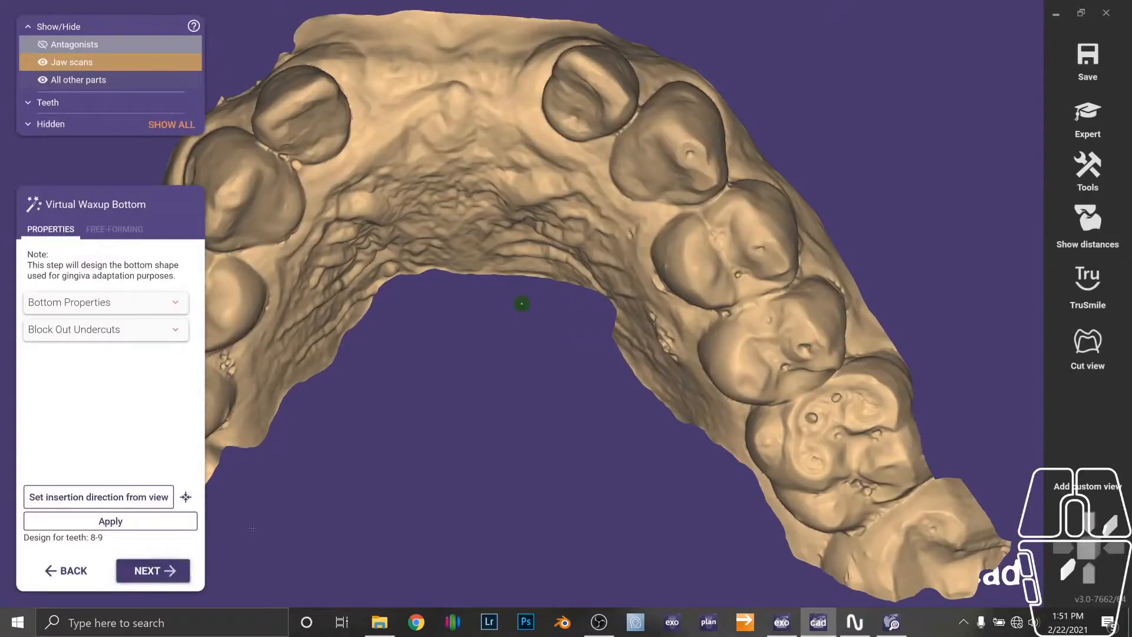
{"action": "scroll", "coordinate": [290, 495], "scroll_direction": "down", "scroll_amount": 2}
{"action": "middle_click_drag", "start_coordinate": [290, 495], "coordinate": [431, 497]}
{"action": "scroll", "coordinate": [502, 241], "scroll_direction": "up", "scroll_amount": 1}
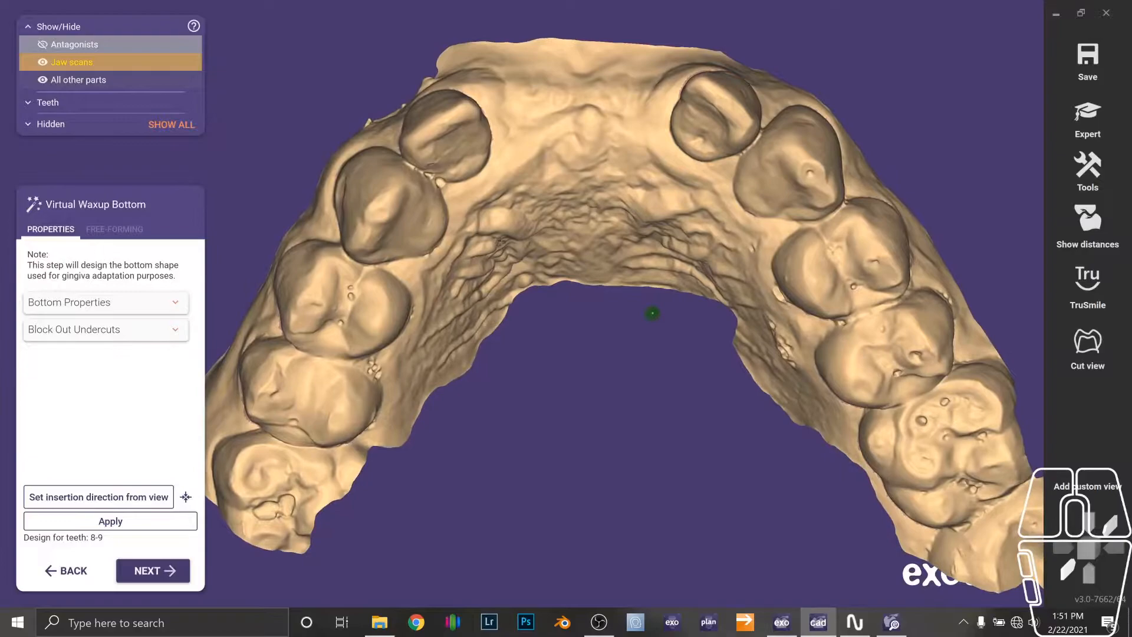
{"action": "right_click_drag", "start_coordinate": [472, 296], "coordinate": [477, 262]}
{"action": "right_click_drag", "start_coordinate": [515, 230], "coordinate": [499, 195]}
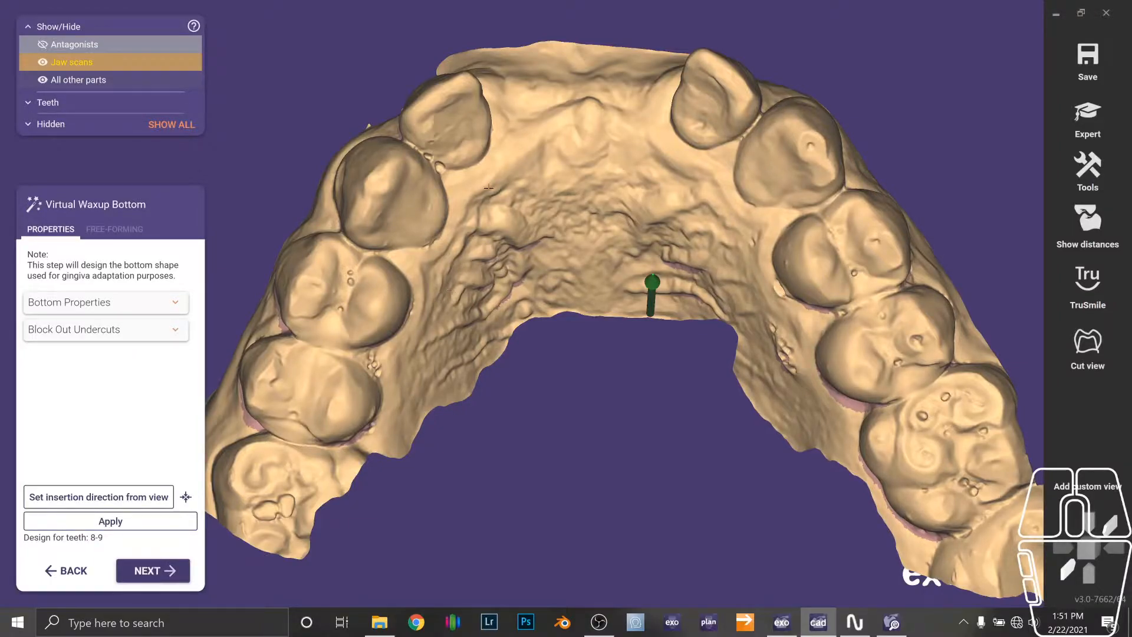
{"action": "right_click_drag", "start_coordinate": [466, 210], "coordinate": [481, 248]}
{"action": "right_click_drag", "start_coordinate": [793, 333], "coordinate": [664, 309]}
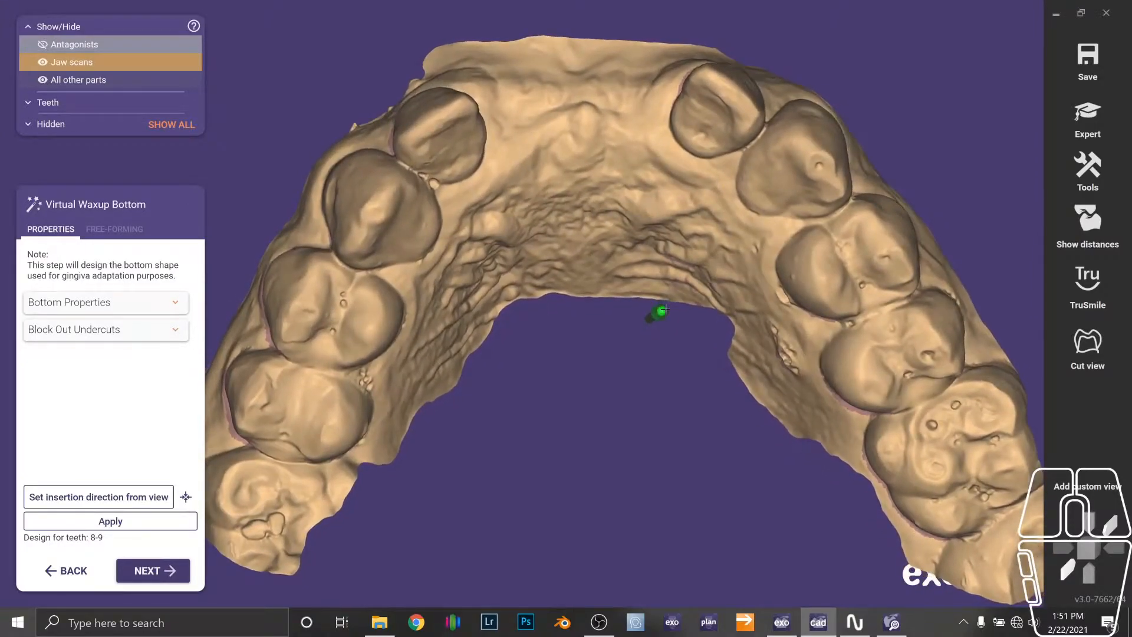
{"action": "right_click_drag", "start_coordinate": [611, 334], "coordinate": [608, 336]}
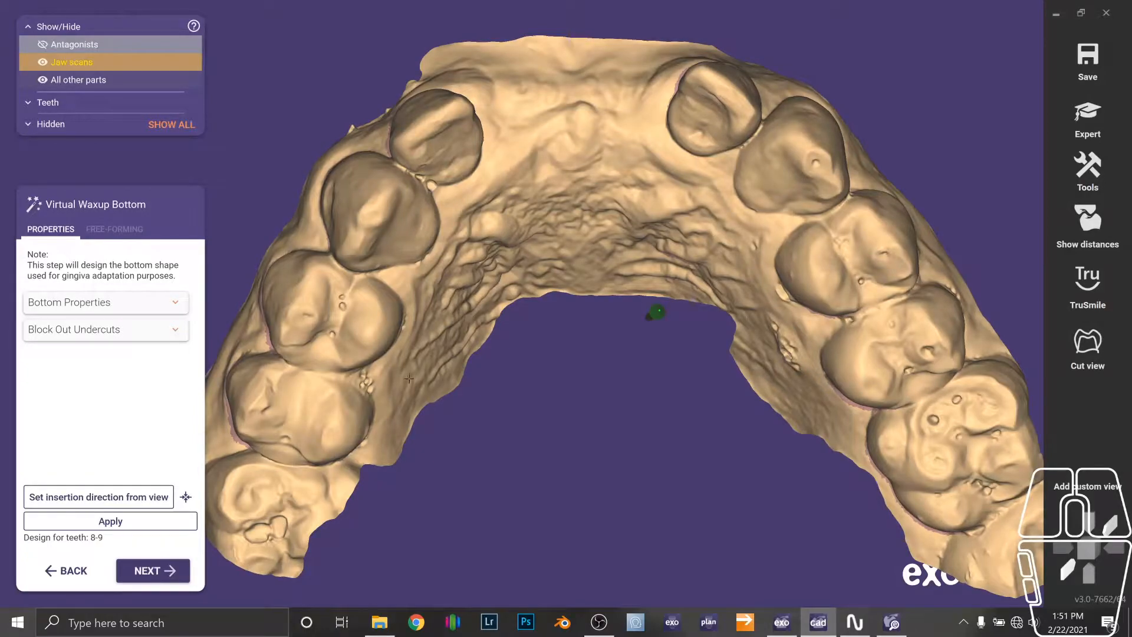
{"action": "left_click", "coordinate": [92, 500]}
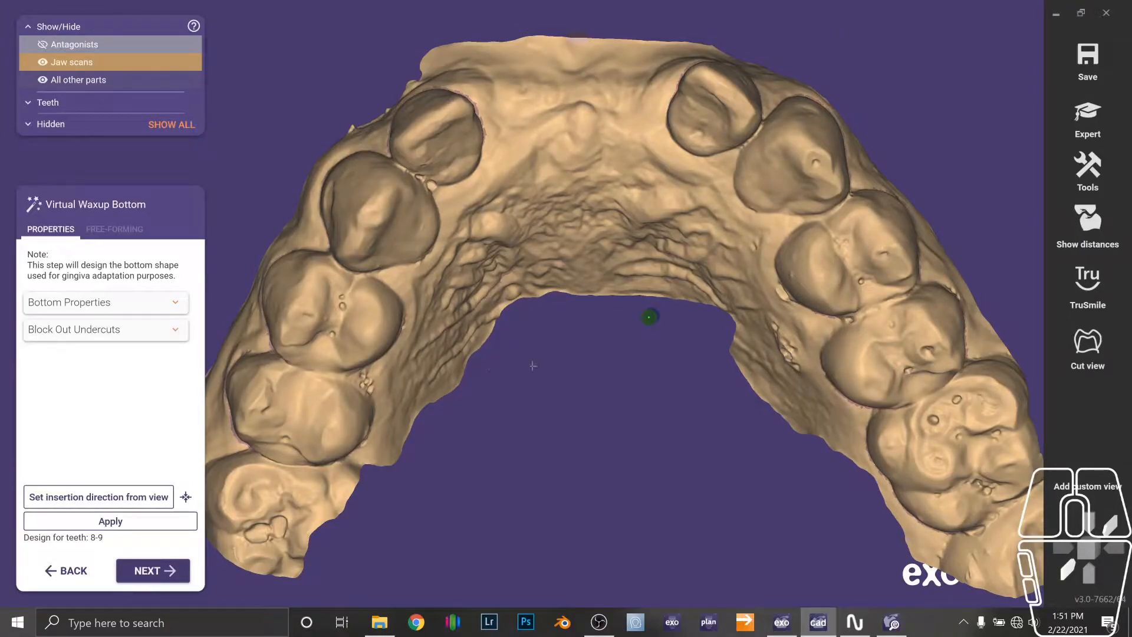
Examine the Bottom Properties and Block Out Undercuts settings of the virtual waxup bottom.
{"action": "right_click_drag", "start_coordinate": [530, 366], "coordinate": [792, 313]}
{"action": "right_click_drag", "start_coordinate": [849, 343], "coordinate": [689, 336]}
{"action": "key", "text": "F10"}
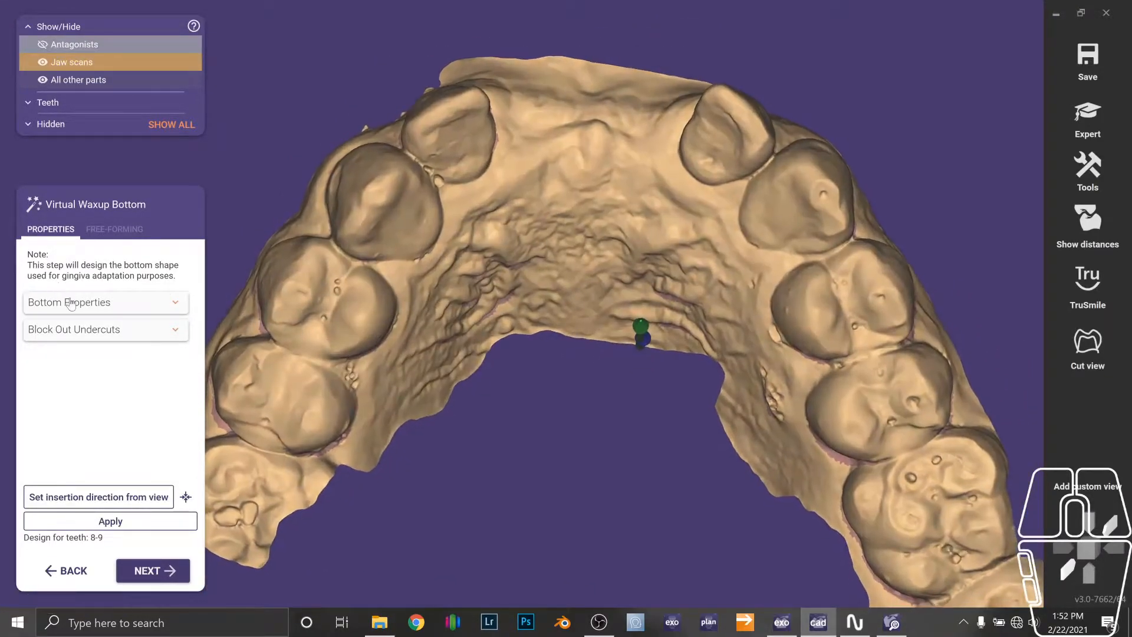
{"action": "right_click_drag", "start_coordinate": [241, 337], "coordinate": [247, 342]}
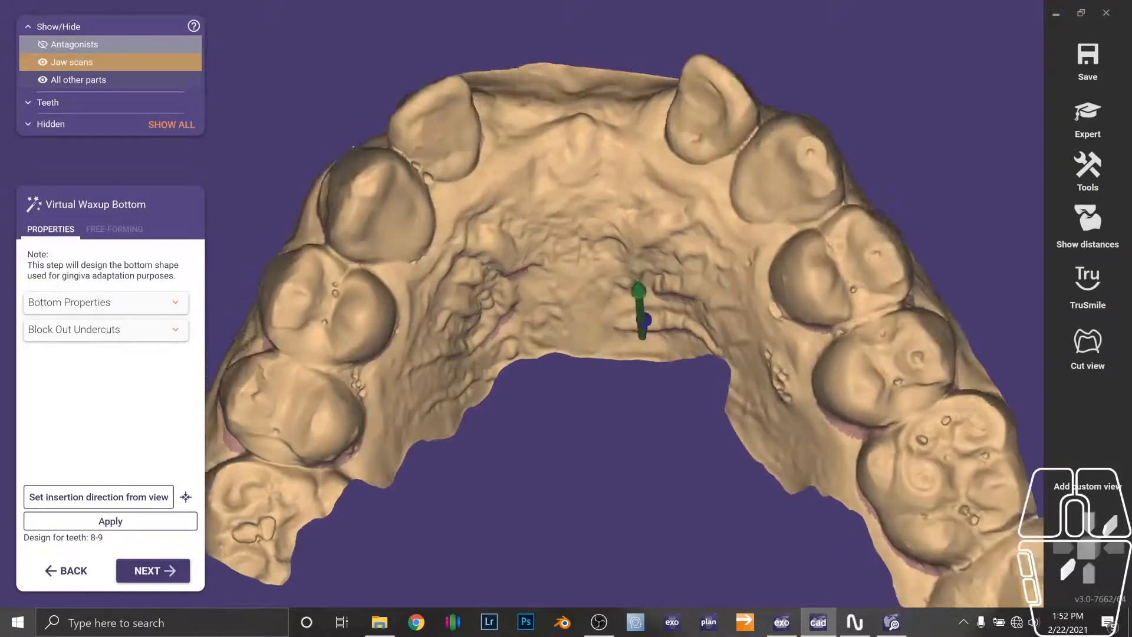
{"action": "left_click", "coordinate": [173, 306]}
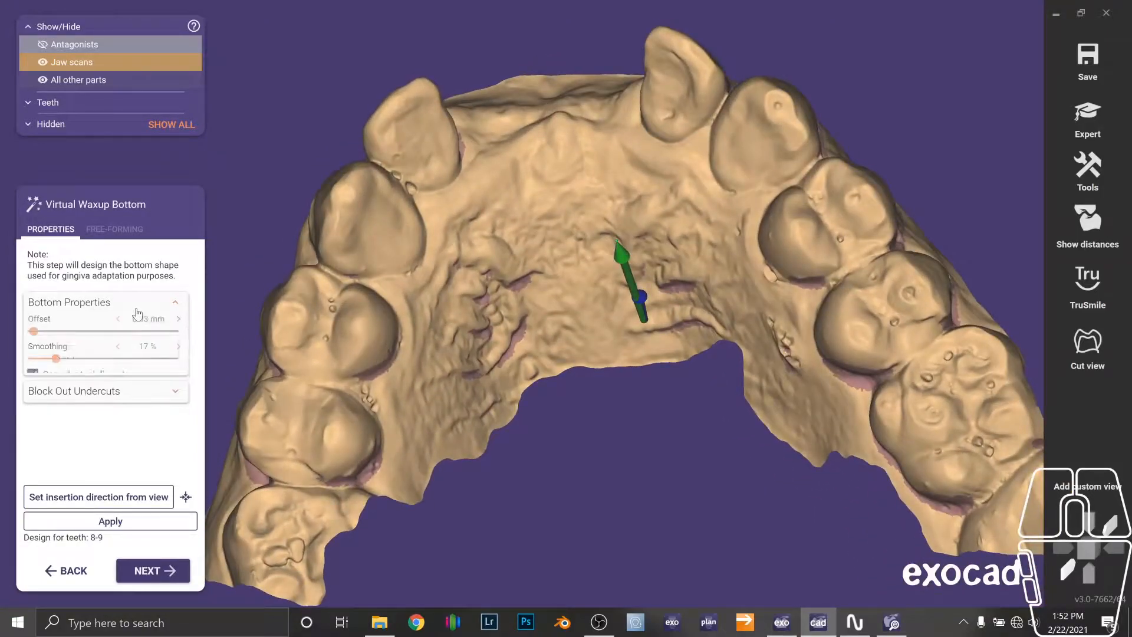
{"action": "left_click", "coordinate": [182, 303]}
{"action": "left_click", "coordinate": [181, 334]}
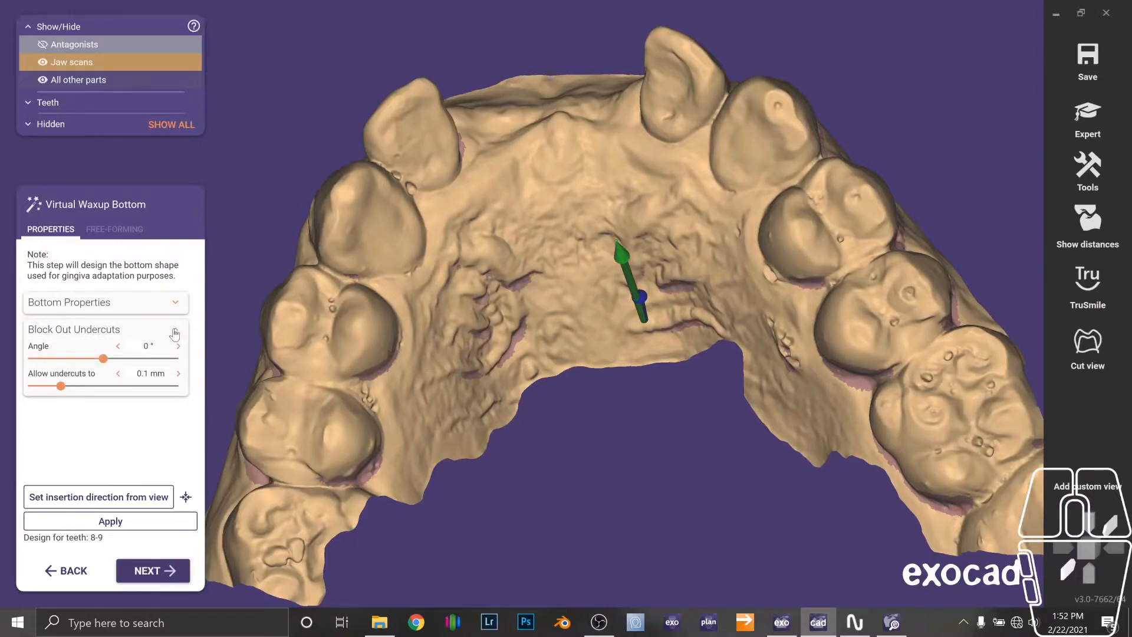
{"action": "left_click", "coordinate": [175, 303]}
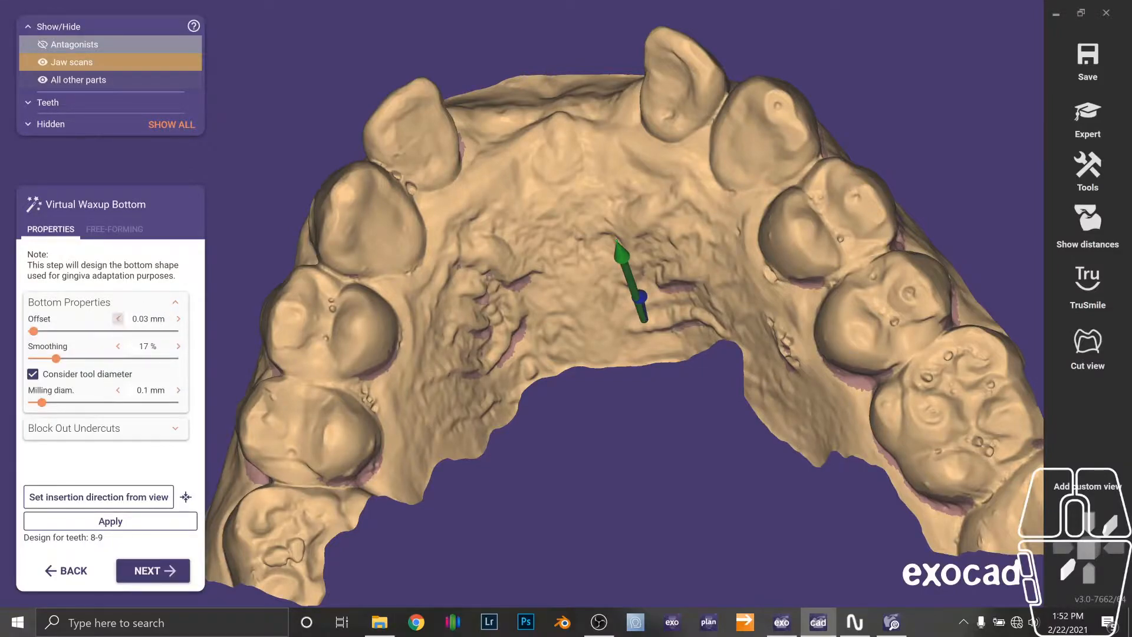
{"action": "left_click", "coordinate": [177, 303]}
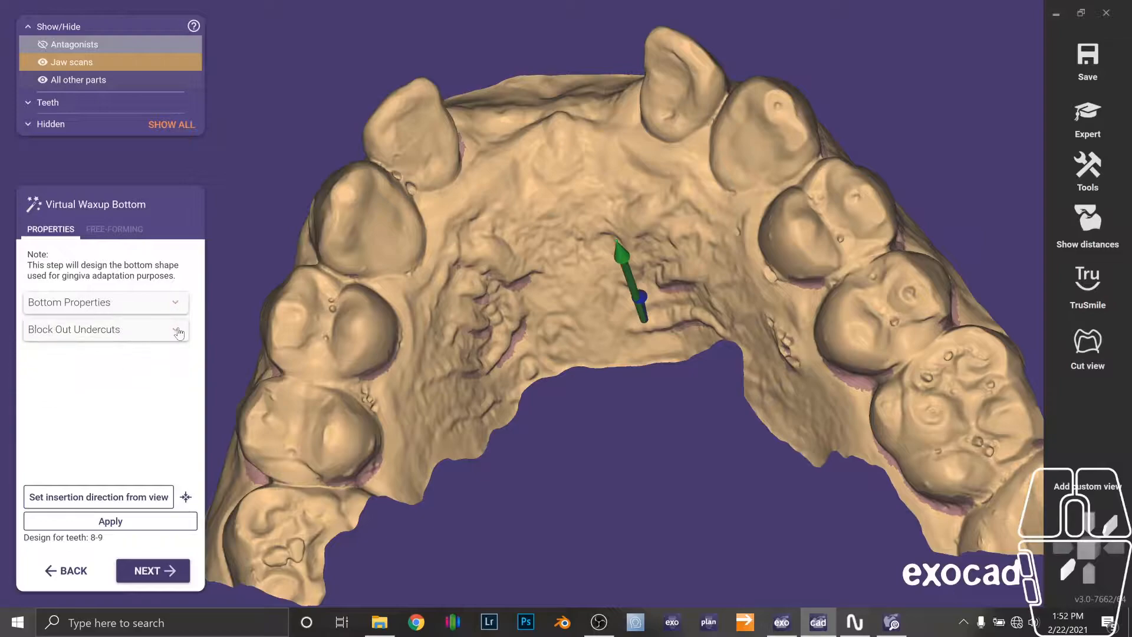
{"action": "left_click", "coordinate": [131, 334]}
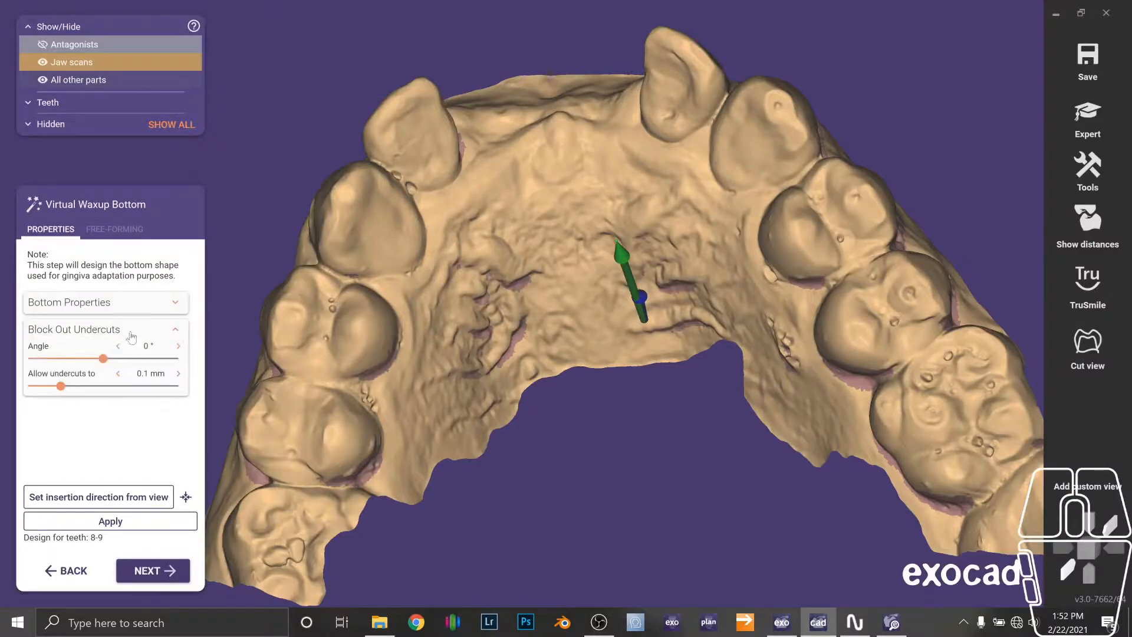
{"action": "left_click", "coordinate": [177, 333]}
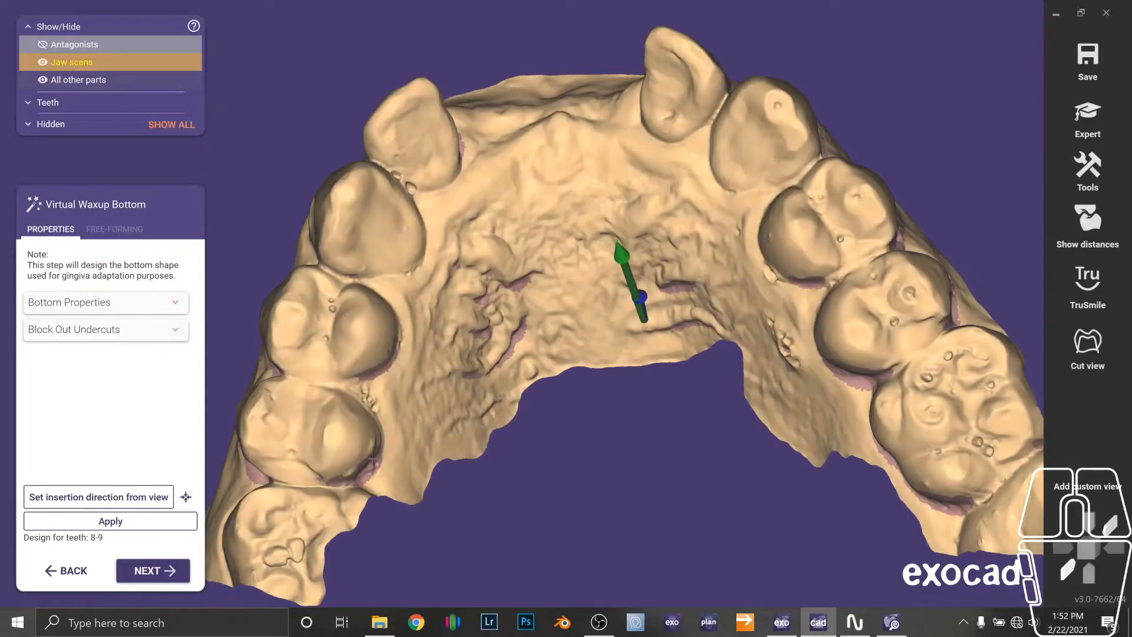
Compute the virtual waxup bottom and proceed to tooth model placement.
{"action": "right_click_drag", "start_coordinate": [602, 386], "coordinate": [311, 459]}
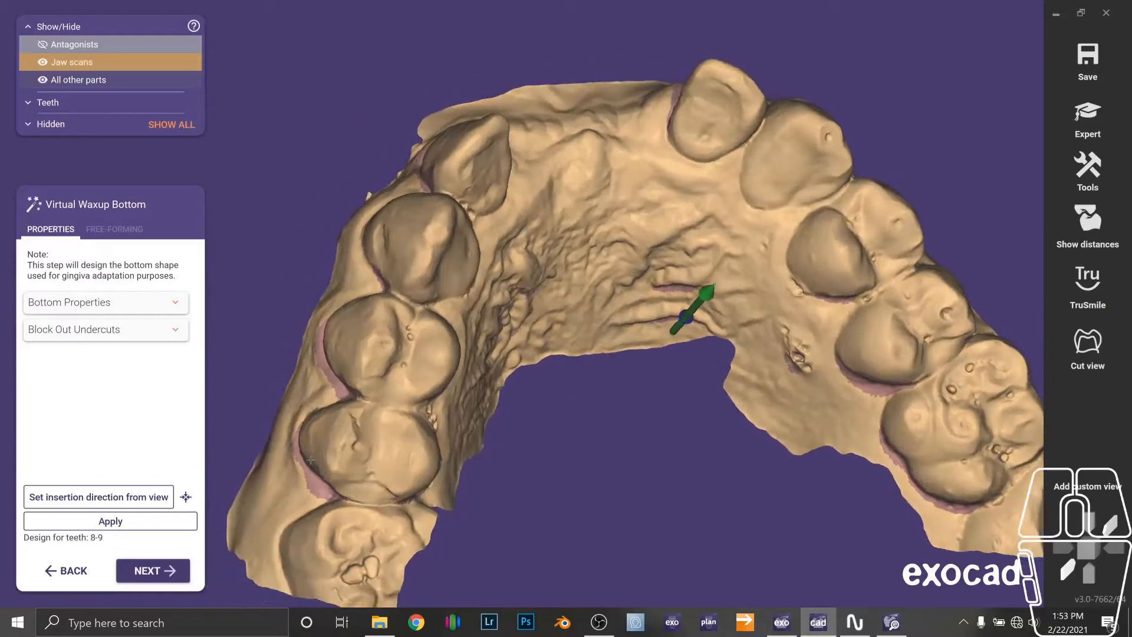
{"action": "left_click", "coordinate": [169, 576]}
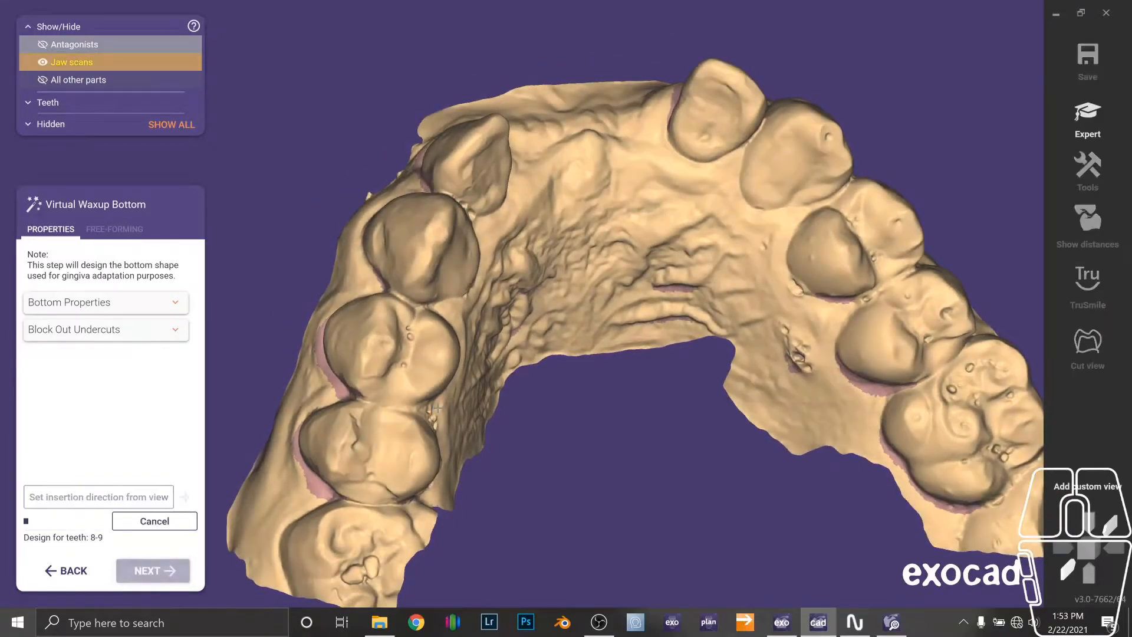
{"action": "key", "text": "F10"}
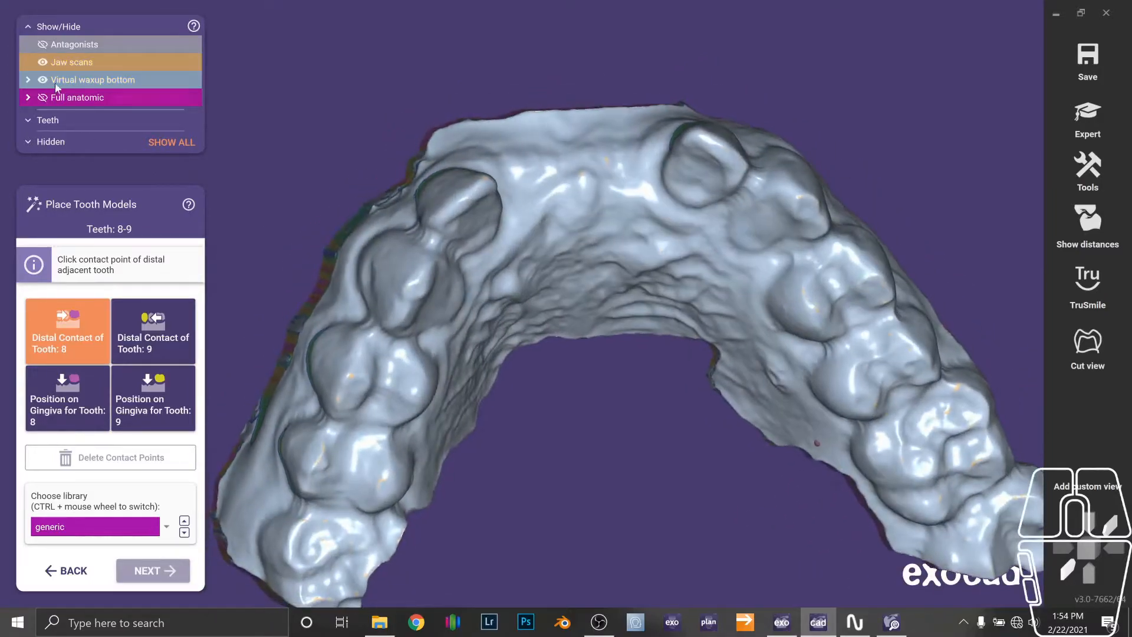
Hide the virtual waxup bottom and set the distal contact points for teeth 8 and 9 on the neighbouring teeth.
{"action": "left_click", "coordinate": [43, 80]}
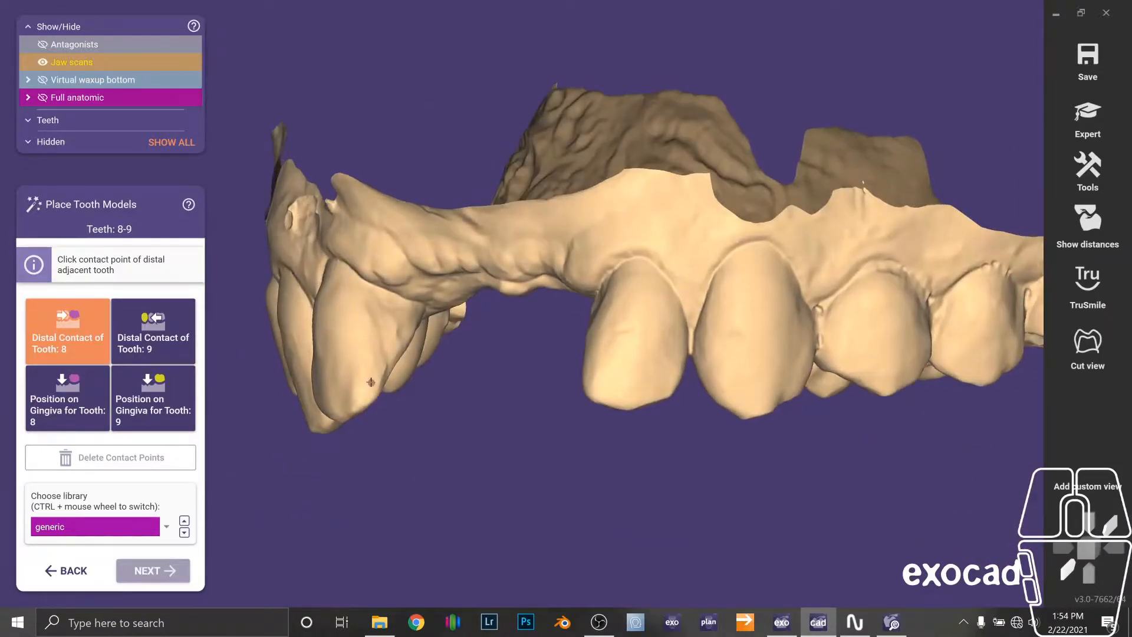
{"action": "left_click", "coordinate": [375, 383]}
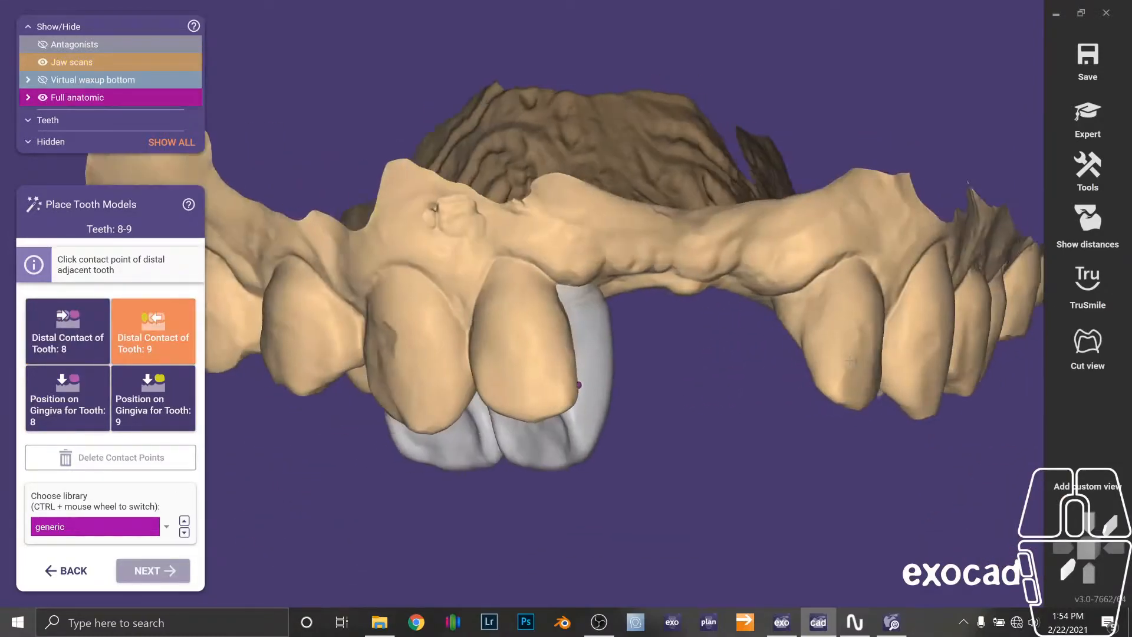
{"action": "left_click", "coordinate": [832, 373]}
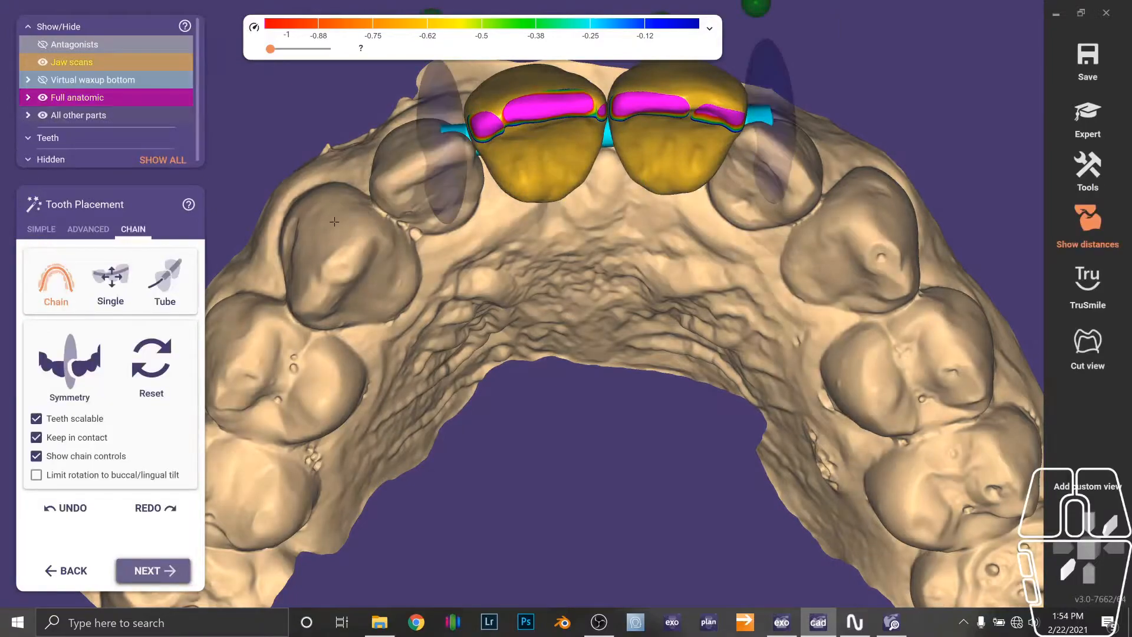
Inspect the placed teeth 8 and 9 from occlusal and frontal views.
{"action": "right_click_drag", "start_coordinate": [334, 222], "coordinate": [336, 244]}
{"action": "scroll", "coordinate": [336, 244], "scroll_direction": "up", "scroll_amount": 2}
{"action": "mouse_move", "coordinate": [421, 184]}
{"action": "left_mouse_down"}
{"action": "mouse_move", "coordinate": [429, 193]}
{"action": "mouse_move", "coordinate": [420, 183]}
{"action": "left_mouse_up"}
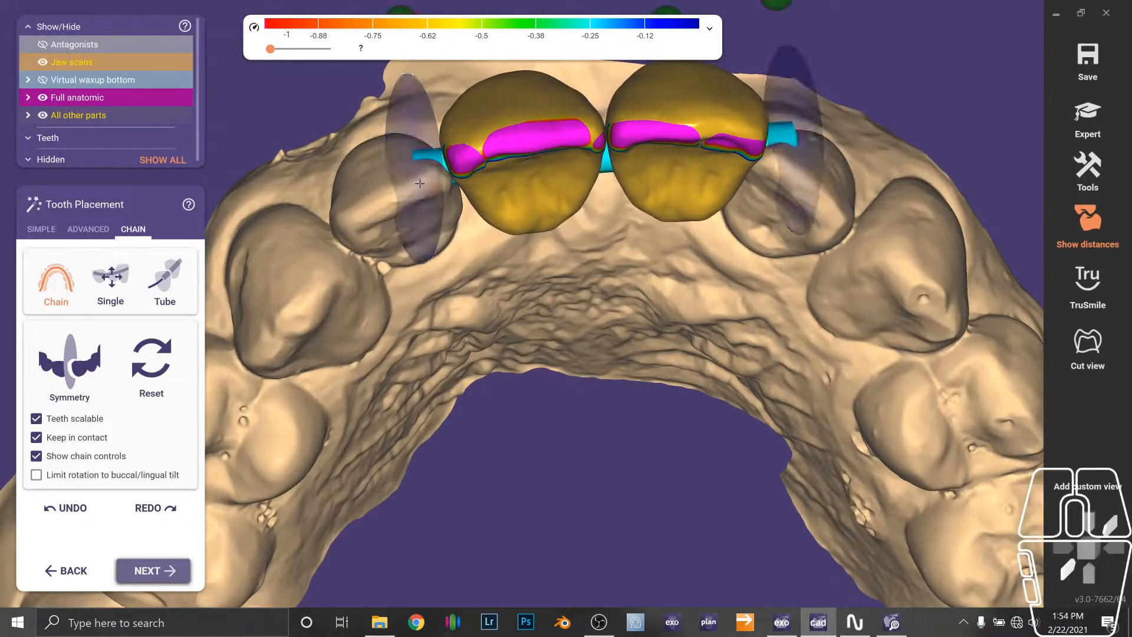
{"action": "left_click_drag", "start_coordinate": [782, 187], "coordinate": [773, 202]}
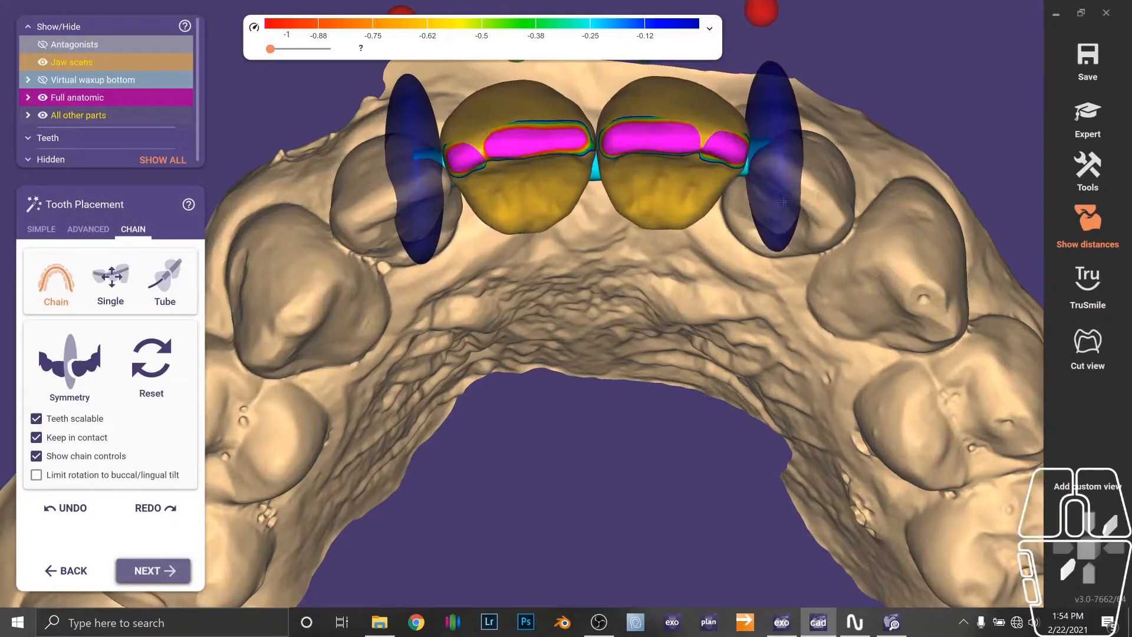
{"action": "scroll", "coordinate": [784, 201], "scroll_direction": "up", "scroll_amount": 5}
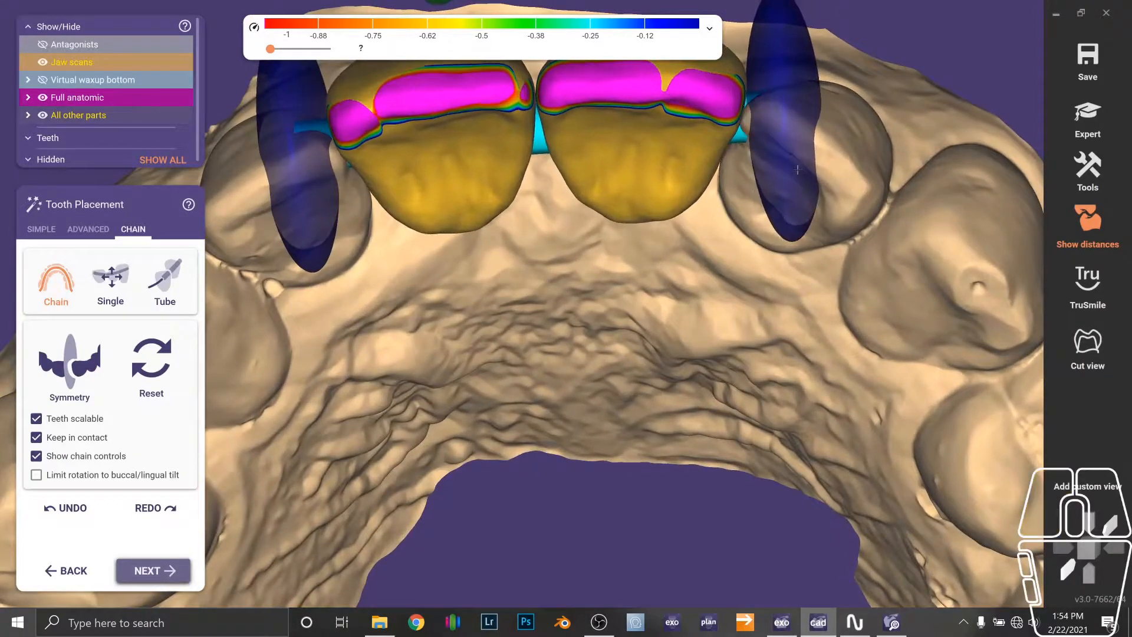
{"action": "scroll", "coordinate": [797, 172], "scroll_direction": "down", "scroll_amount": 5}
{"action": "right_click_drag", "start_coordinate": [790, 177], "coordinate": [665, 413]}
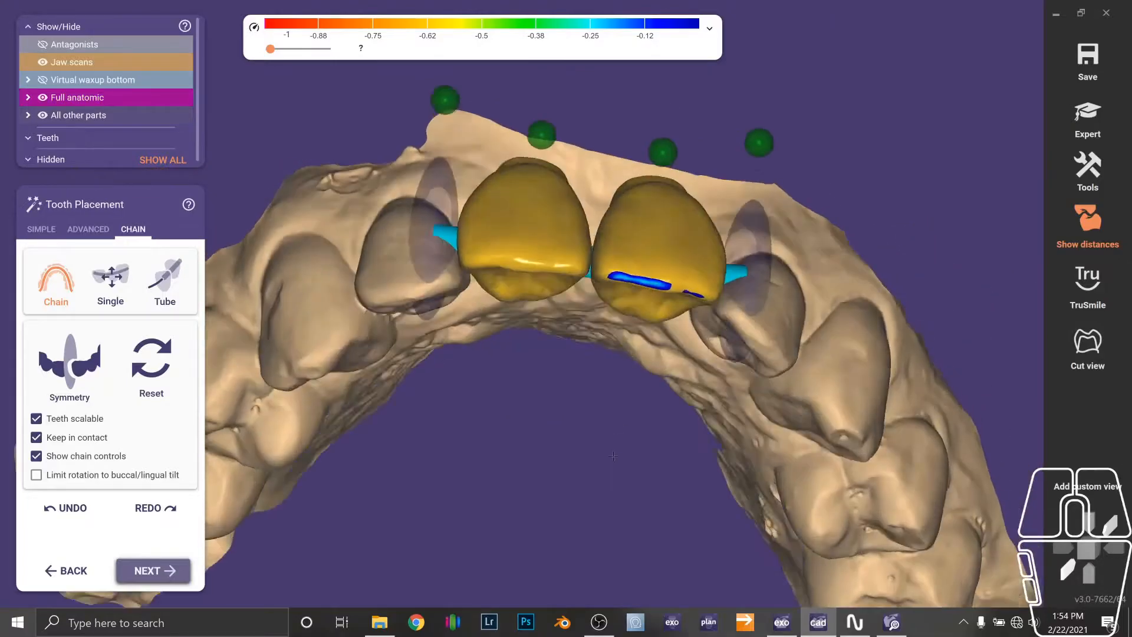
Enable Symmetry and adjust the positions of teeth 8 and 9 symmetrically, then turn Symmetry off.
{"action": "right_click_drag", "start_coordinate": [612, 456], "coordinate": [643, 368]}
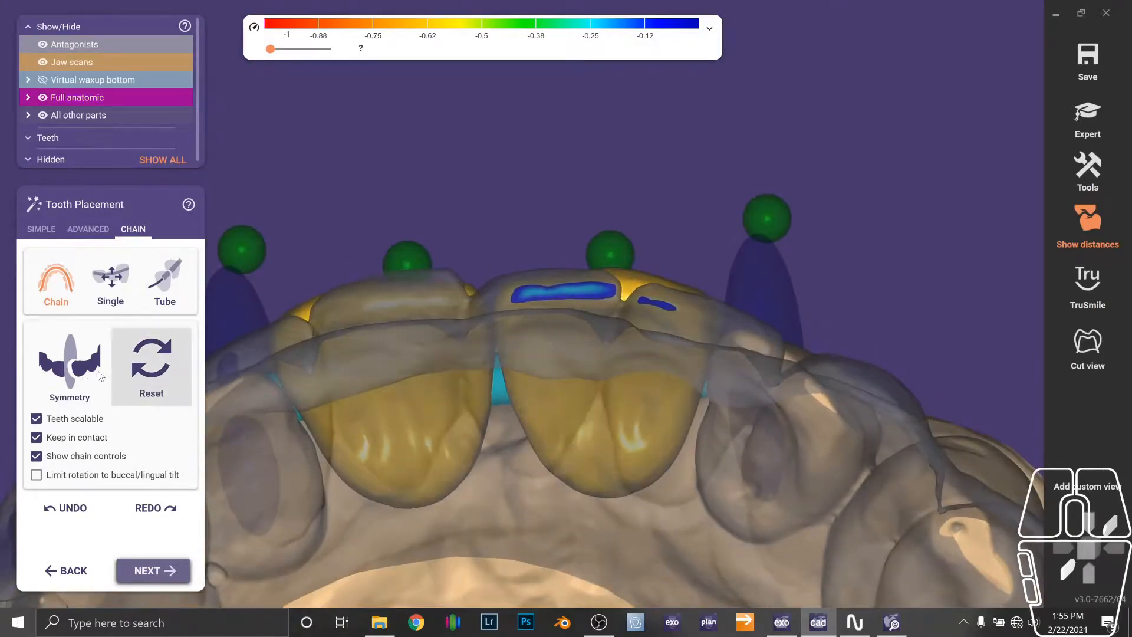
{"action": "left_click", "coordinate": [71, 363]}
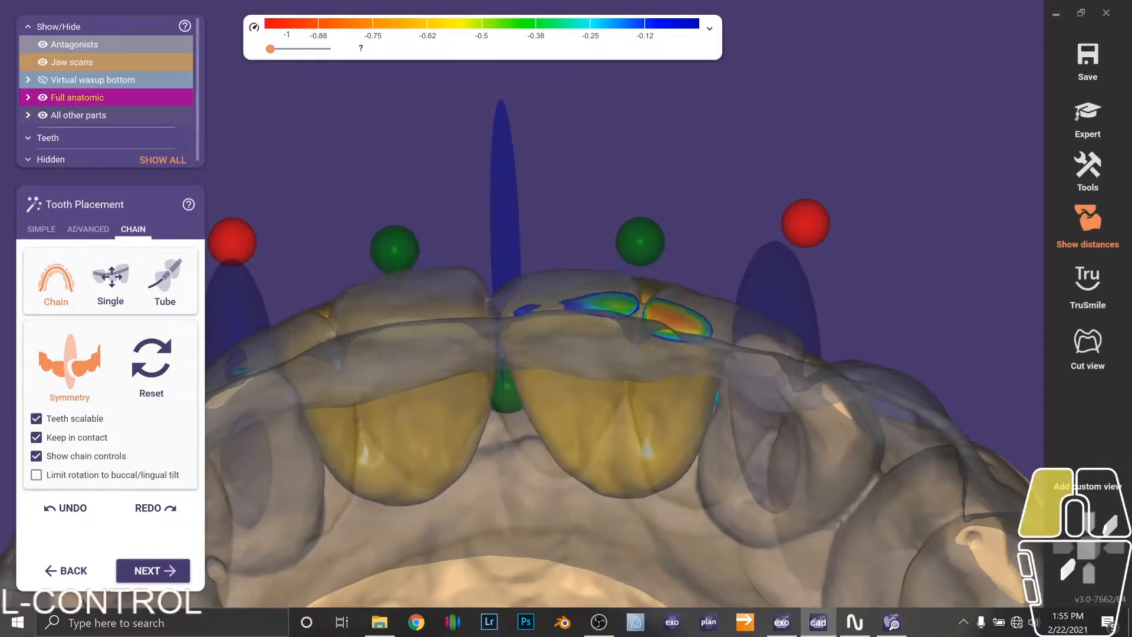
{"action": "right_click_drag", "start_coordinate": [614, 324], "coordinate": [618, 358]}
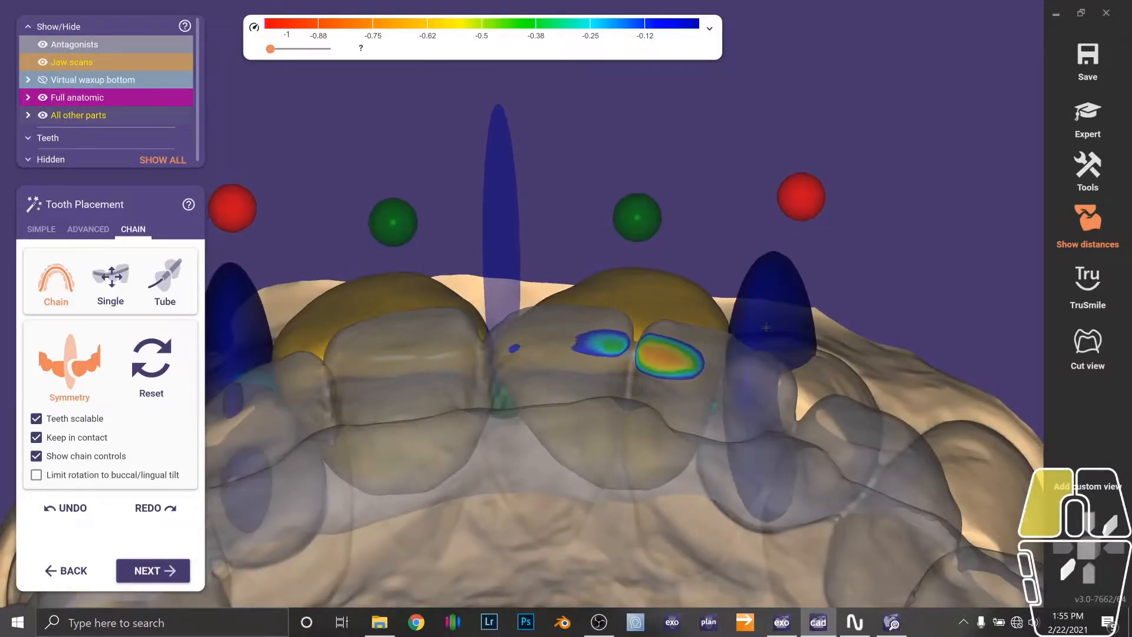
{"action": "right_click_drag", "start_coordinate": [763, 339], "coordinate": [689, 214]}
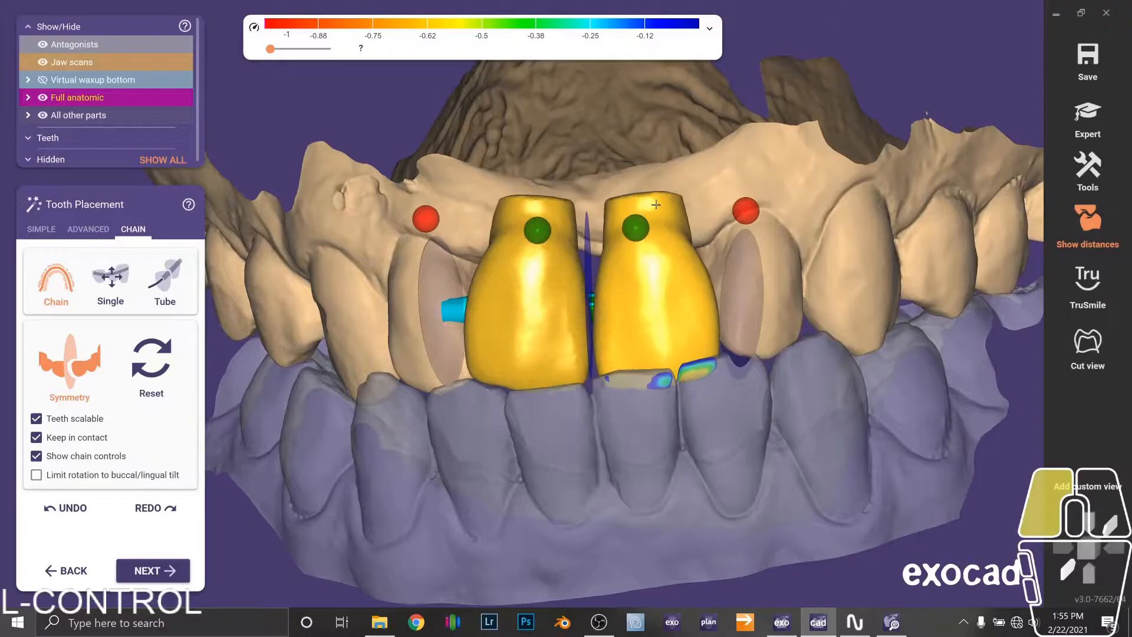
{"action": "right_click_drag", "start_coordinate": [669, 290], "coordinate": [671, 338]}
{"action": "left_click", "coordinate": [50, 376]}
Adjust the tooth chain controls of teeth 8 and 9 from the occlusal view.
{"action": "left_click_drag", "start_coordinate": [721, 275], "coordinate": [719, 274]}
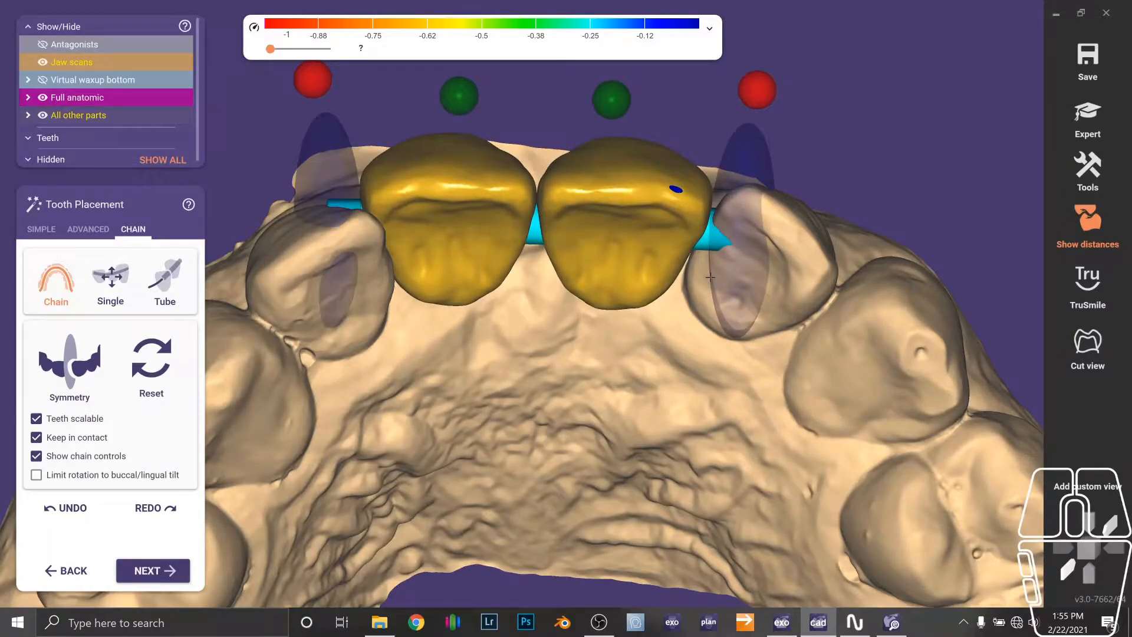
{"action": "right_click_drag", "start_coordinate": [710, 277], "coordinate": [656, 292]}
{"action": "left_click_drag", "start_coordinate": [301, 312], "coordinate": [302, 311]}
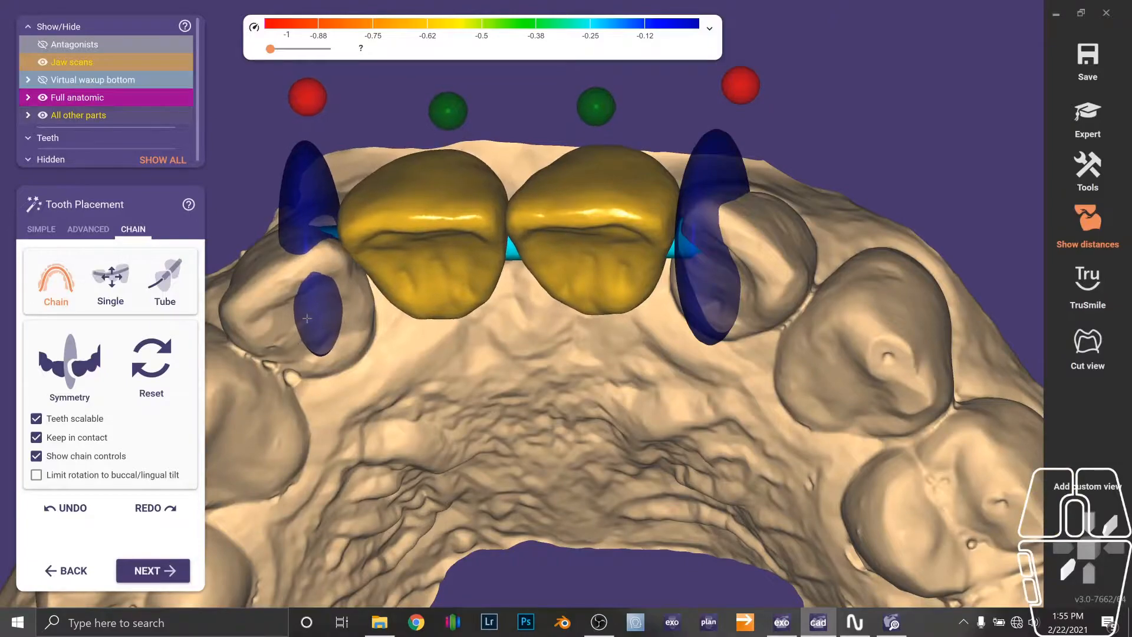
{"action": "right_click_drag", "start_coordinate": [307, 318], "coordinate": [639, 359]}
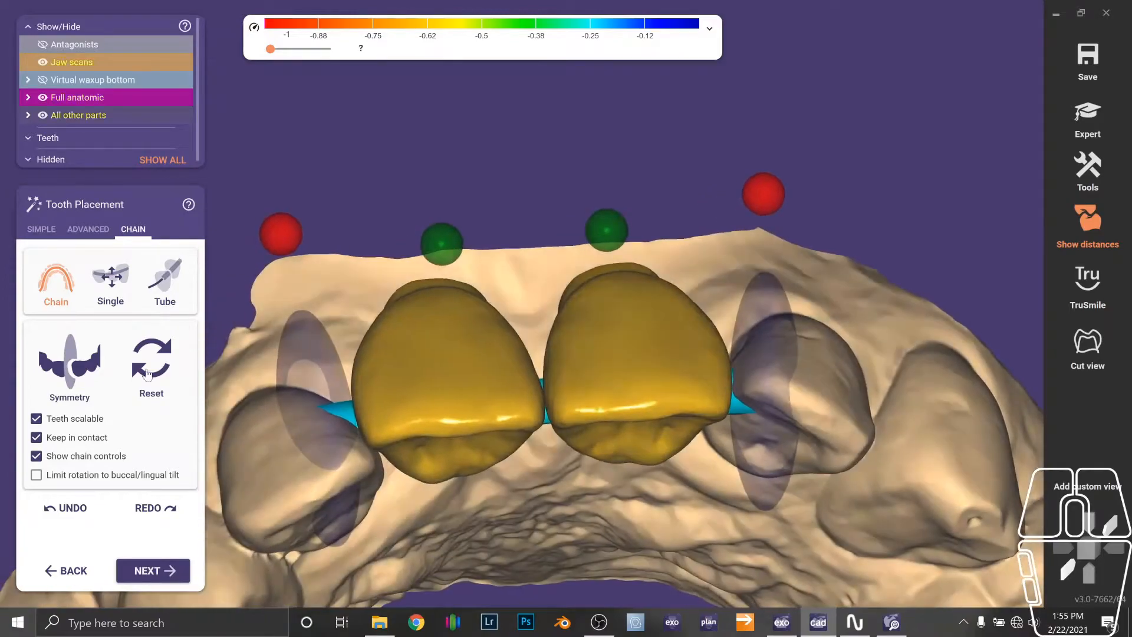
Re-enable Symmetry and refine the placement of teeth 8 and 9 from the frontal view before proceeding to free-forming.
{"action": "left_click", "coordinate": [54, 361]}
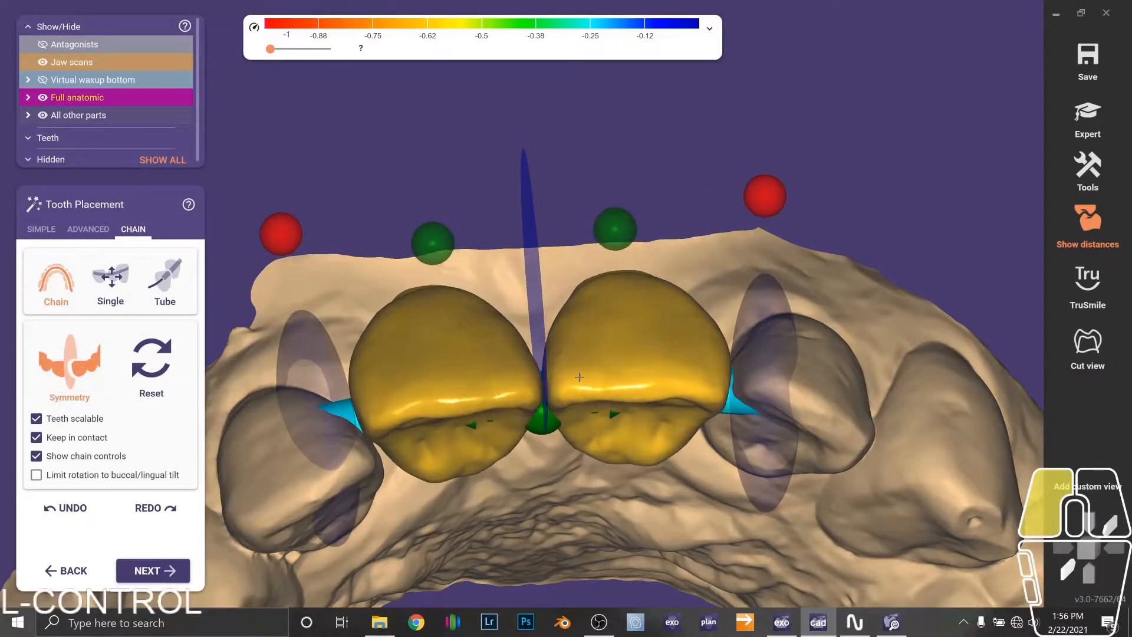
{"action": "right_click_drag", "start_coordinate": [690, 348], "coordinate": [698, 442]}
{"action": "key", "text": "a"}
{"action": "right_click_drag", "start_coordinate": [704, 282], "coordinate": [713, 425]}
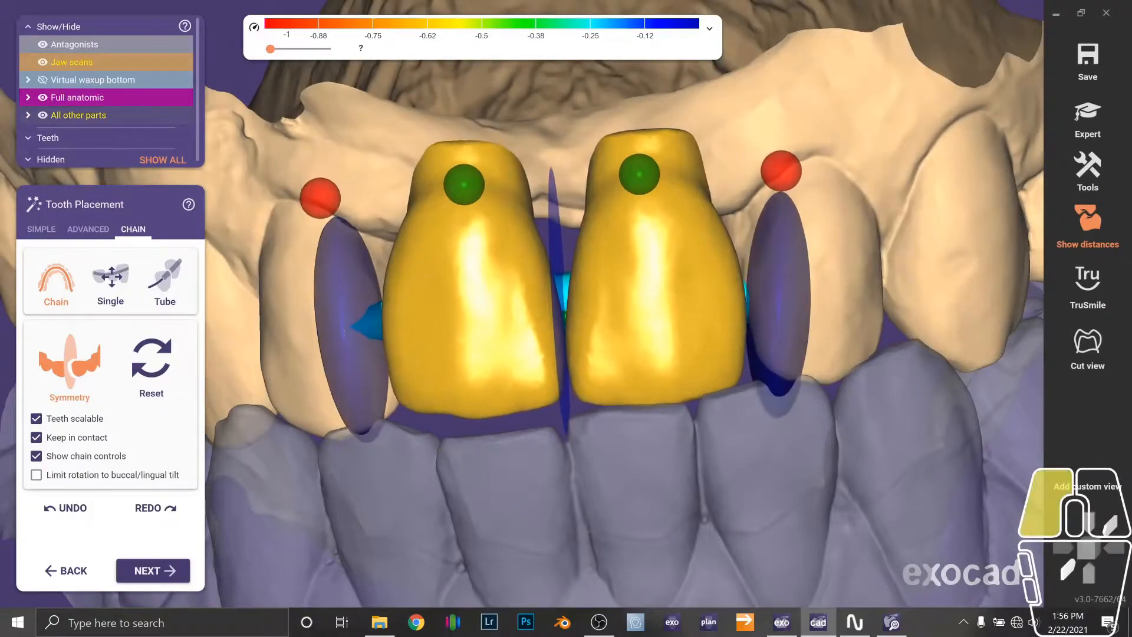
{"action": "mouse_move", "coordinate": [515, 383]}
{"action": "right_mouse_down"}
{"action": "mouse_move", "coordinate": [523, 354]}
{"action": "mouse_move", "coordinate": [540, 359]}
{"action": "mouse_move", "coordinate": [531, 373]}
{"action": "right_mouse_up"}
{"action": "key", "text": "a"}
{"action": "right_click_drag", "start_coordinate": [595, 391], "coordinate": [620, 375]}
{"action": "scroll", "coordinate": [618, 380], "scroll_direction": "down", "scroll_amount": 2}
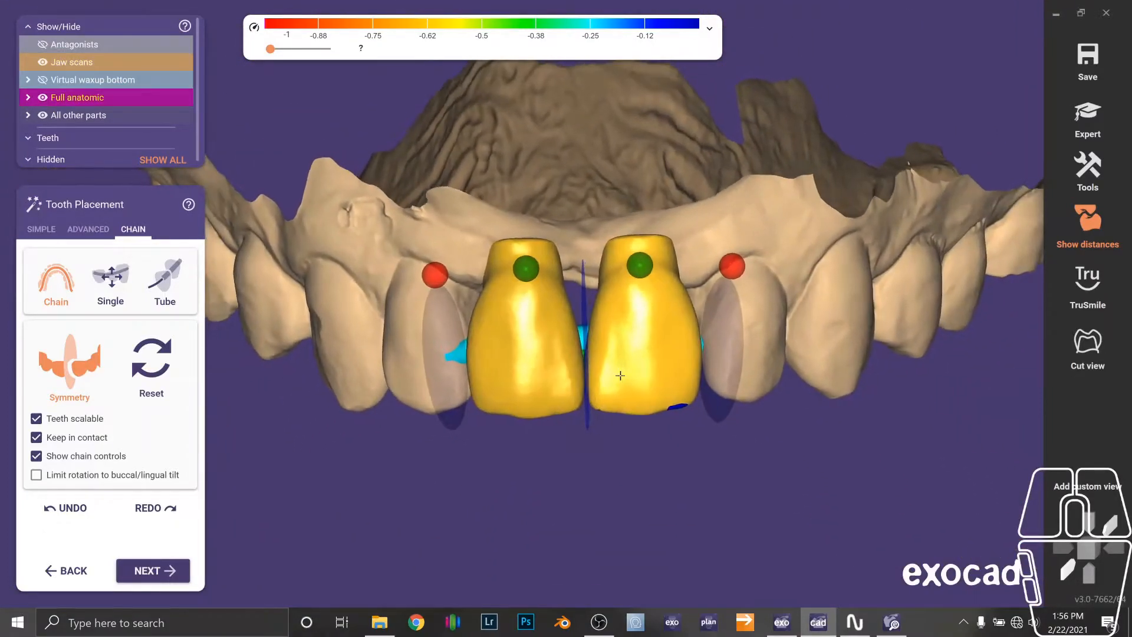
{"action": "scroll", "coordinate": [629, 386], "scroll_direction": "down", "scroll_amount": 3}
{"action": "scroll", "coordinate": [631, 434], "scroll_direction": "up", "scroll_amount": 3}
{"action": "right_click_drag", "start_coordinate": [639, 441], "coordinate": [678, 418]}
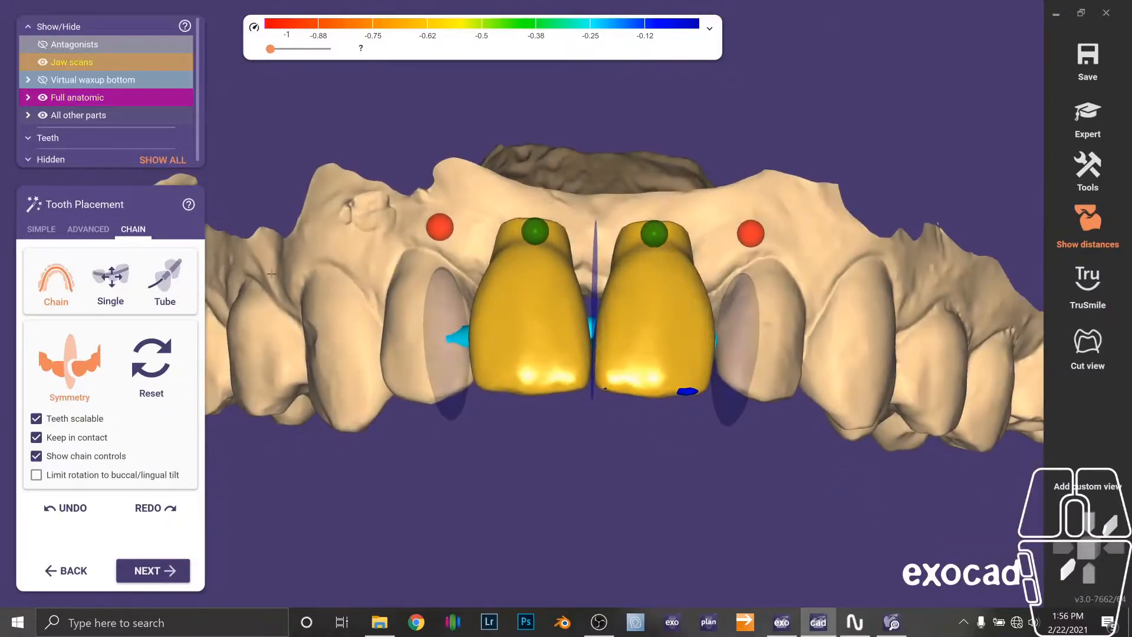
{"action": "right_click_drag", "start_coordinate": [221, 330], "coordinate": [208, 398]}
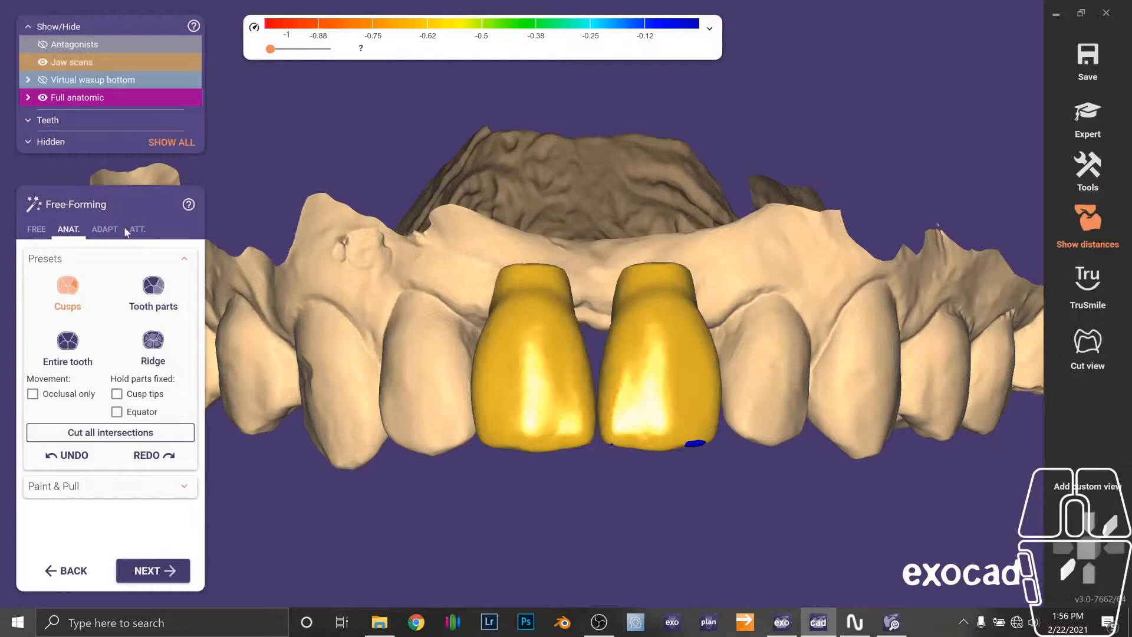
Smooth the cervical edges of the pontics with a small, full-strength Smooth/Flatten brush.
{"action": "left_click", "coordinate": [112, 229]}
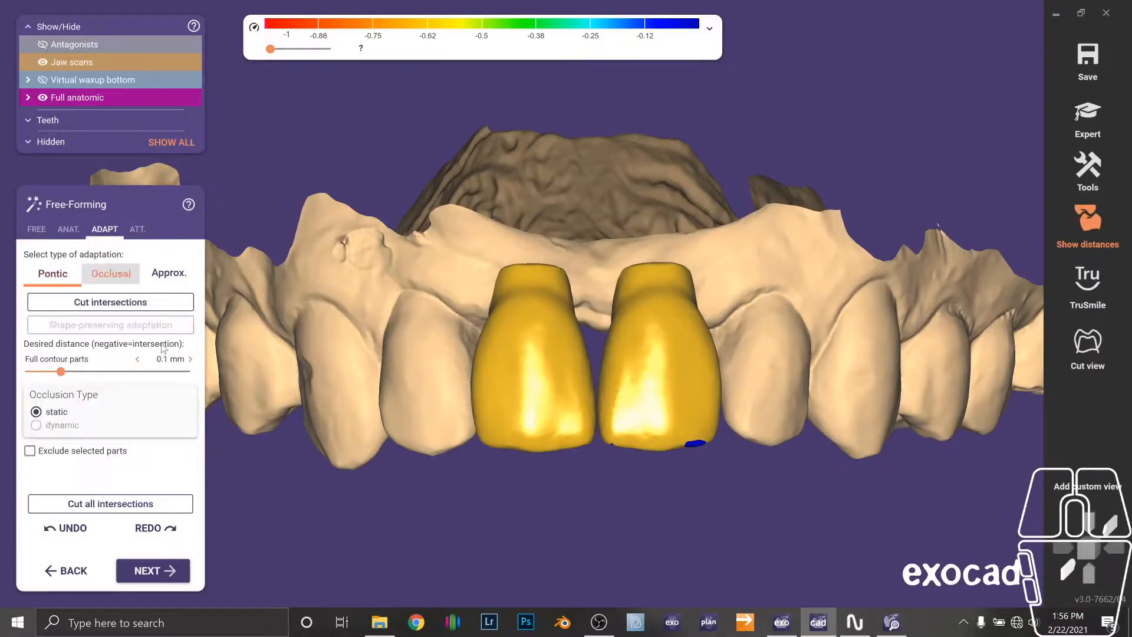
{"action": "right_click_drag", "start_coordinate": [666, 406], "coordinate": [566, 422]}
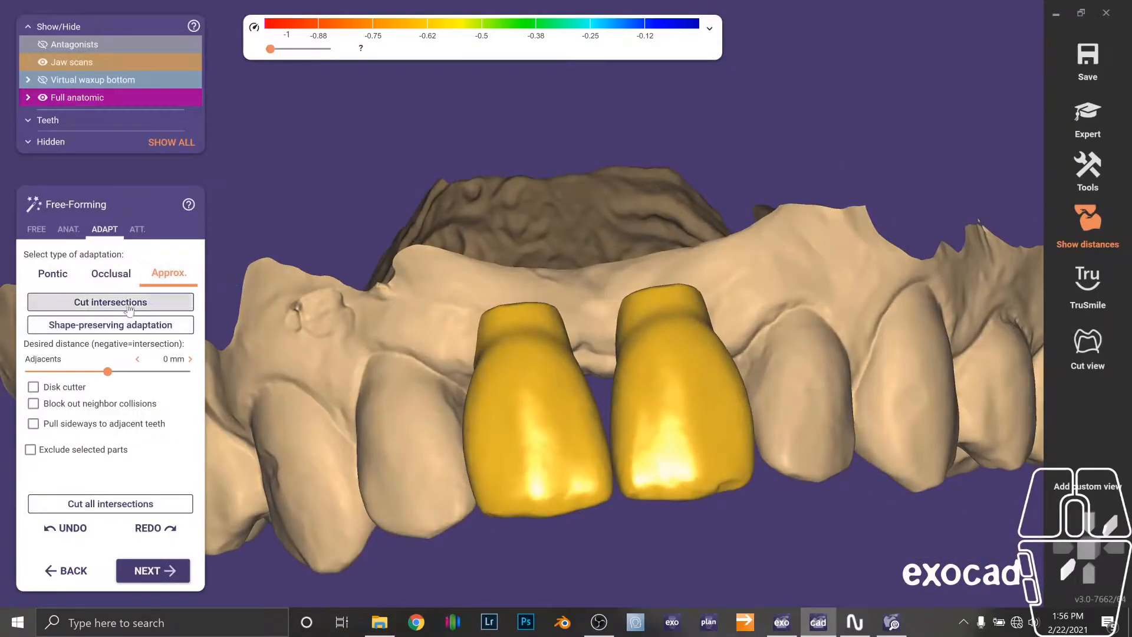
{"action": "right_click_drag", "start_coordinate": [463, 341], "coordinate": [282, 372]}
{"action": "middle_click", "coordinate": [594, 289], "text": "ctrl"}
{"action": "key", "text": "s"}
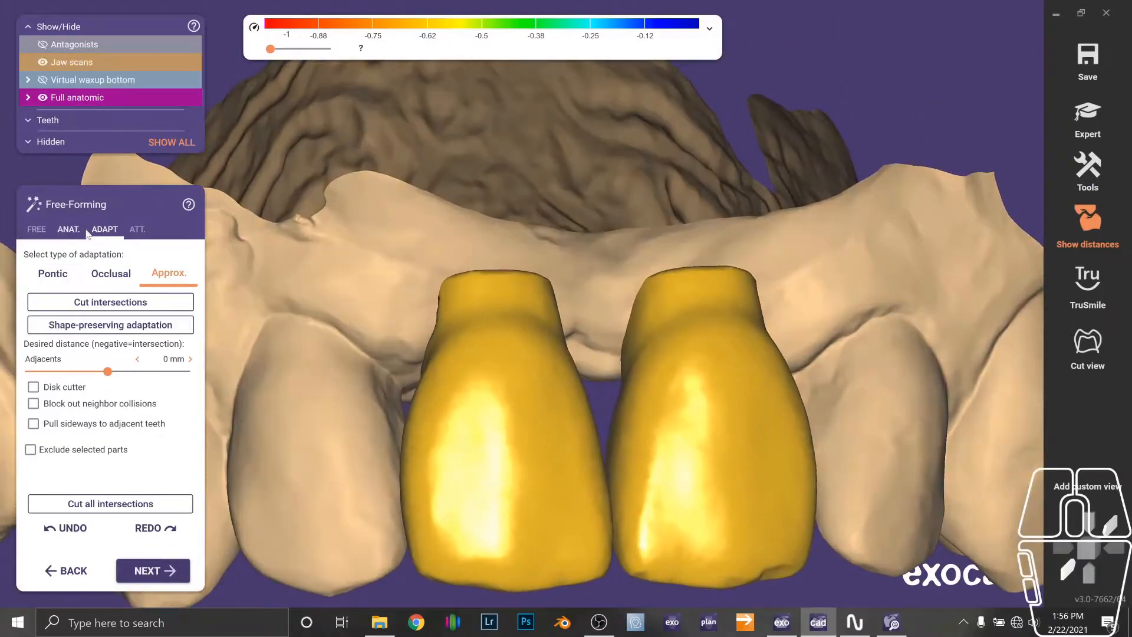
{"action": "left_click", "coordinate": [36, 230]}
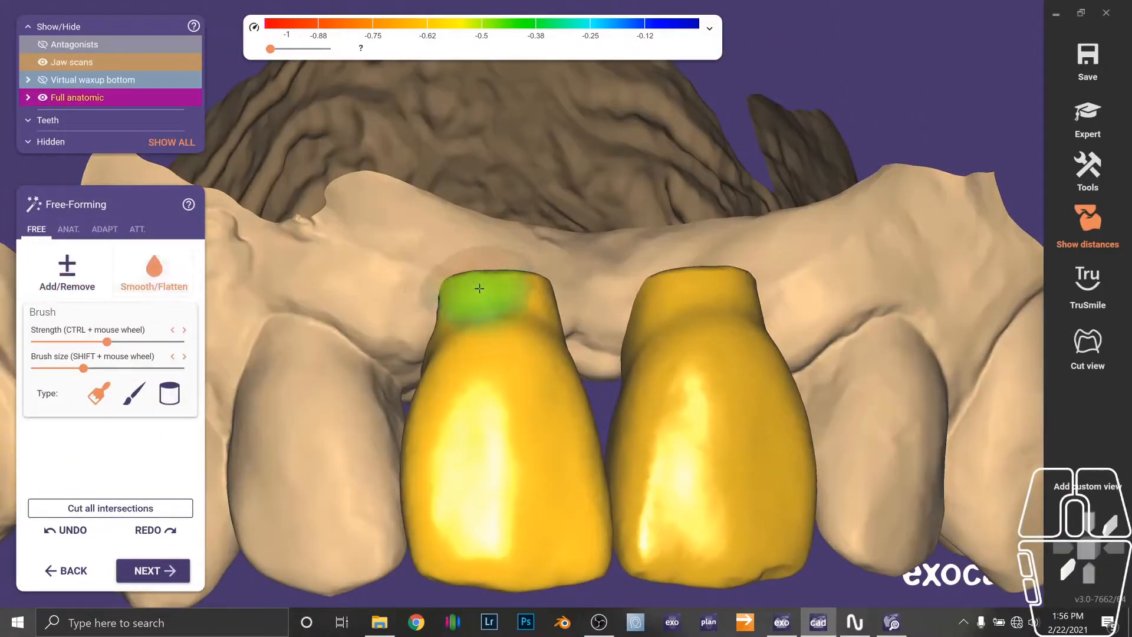
{"action": "scroll", "coordinate": [503, 275], "scroll_direction": "down", "scroll_amount": 2, "text": "shift"}
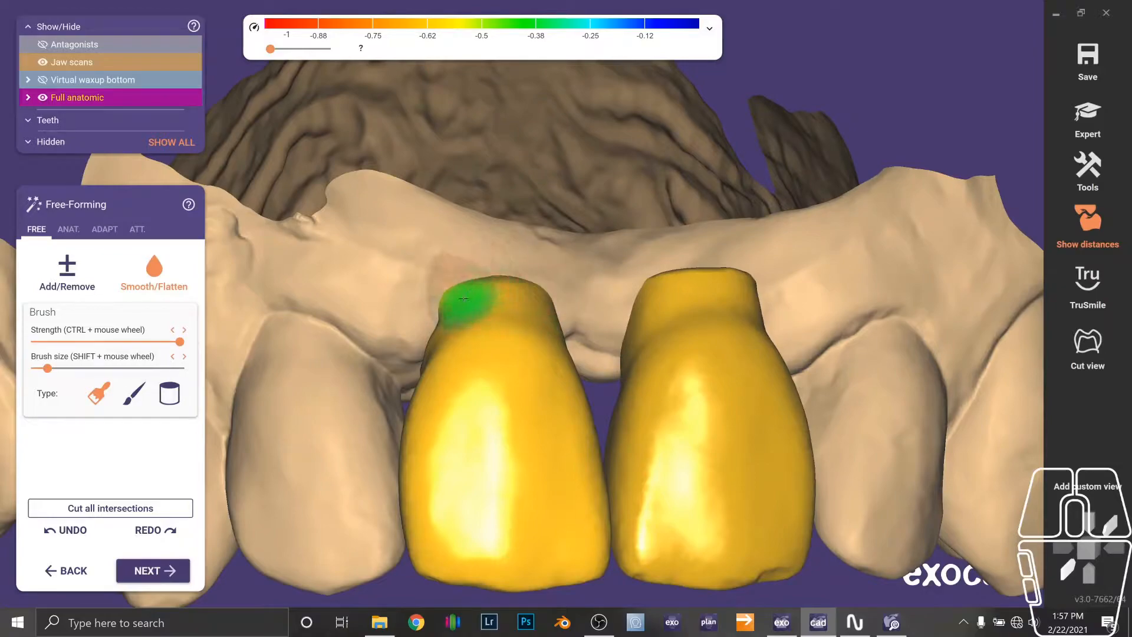
{"action": "right_click_drag", "start_coordinate": [550, 301], "coordinate": [717, 289]}
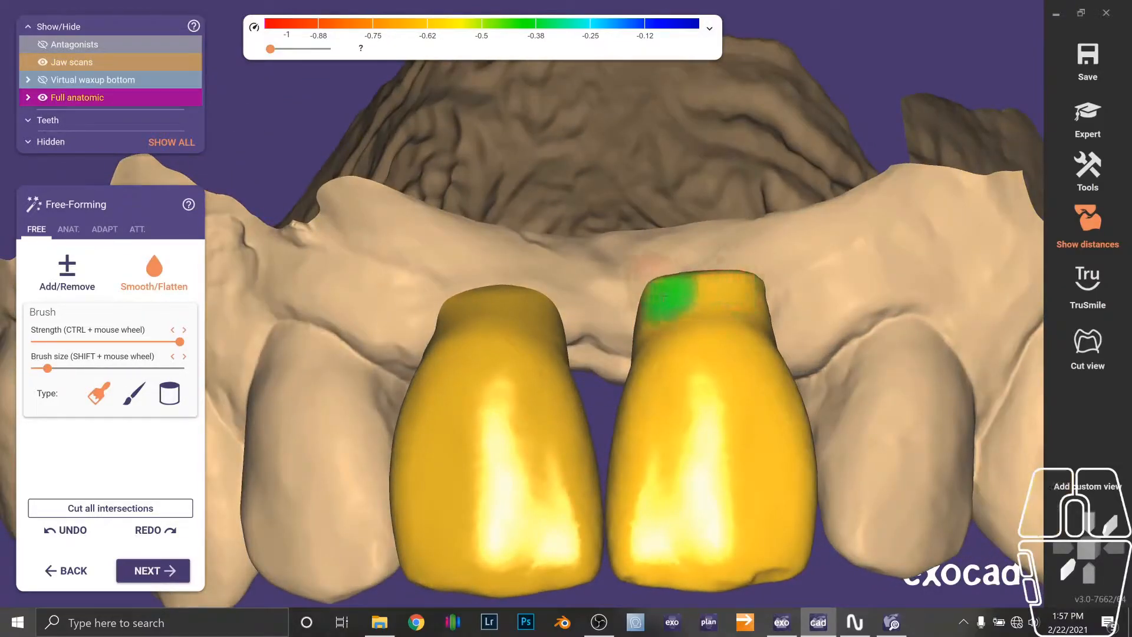
{"action": "mouse_move", "coordinate": [716, 283]}
{"action": "left_mouse_down"}
{"action": "mouse_move", "coordinate": [777, 263]}
{"action": "mouse_move", "coordinate": [737, 288]}
{"action": "mouse_move", "coordinate": [774, 282]}
{"action": "mouse_move", "coordinate": [722, 286]}
{"action": "left_mouse_up"}
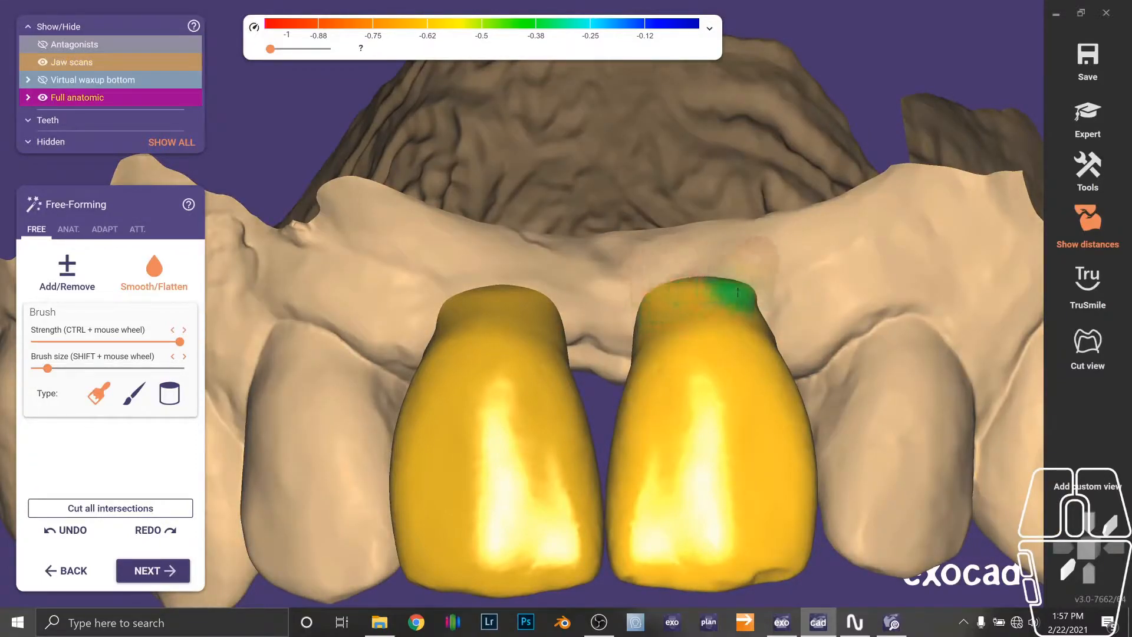
Adapt the pontics to the gingiva at 0 mm distance.
{"action": "scroll", "coordinate": [650, 305], "scroll_direction": "down", "scroll_amount": 3}
{"action": "mouse_move", "coordinate": [650, 305]}
{"action": "right_mouse_down"}
{"action": "mouse_move", "coordinate": [631, 377]}
{"action": "mouse_move", "coordinate": [565, 328]}
{"action": "mouse_move", "coordinate": [551, 280]}
{"action": "mouse_move", "coordinate": [581, 342]}
{"action": "mouse_move", "coordinate": [521, 348]}
{"action": "mouse_move", "coordinate": [513, 360]}
{"action": "right_mouse_up"}
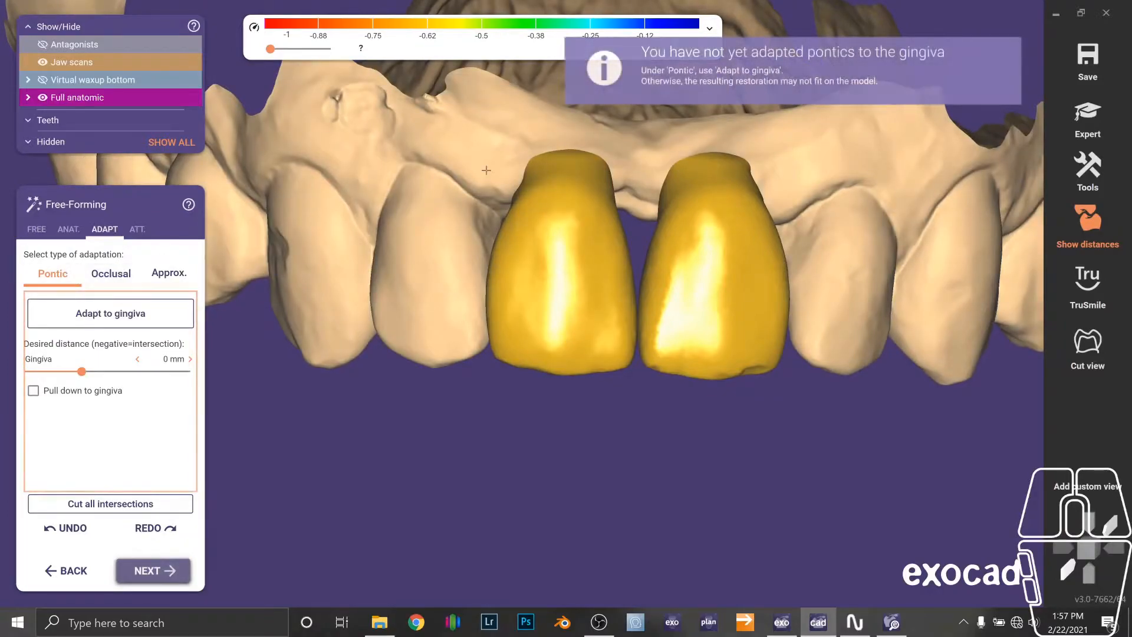
{"action": "right_click_drag", "start_coordinate": [256, 247], "coordinate": [228, 335]}
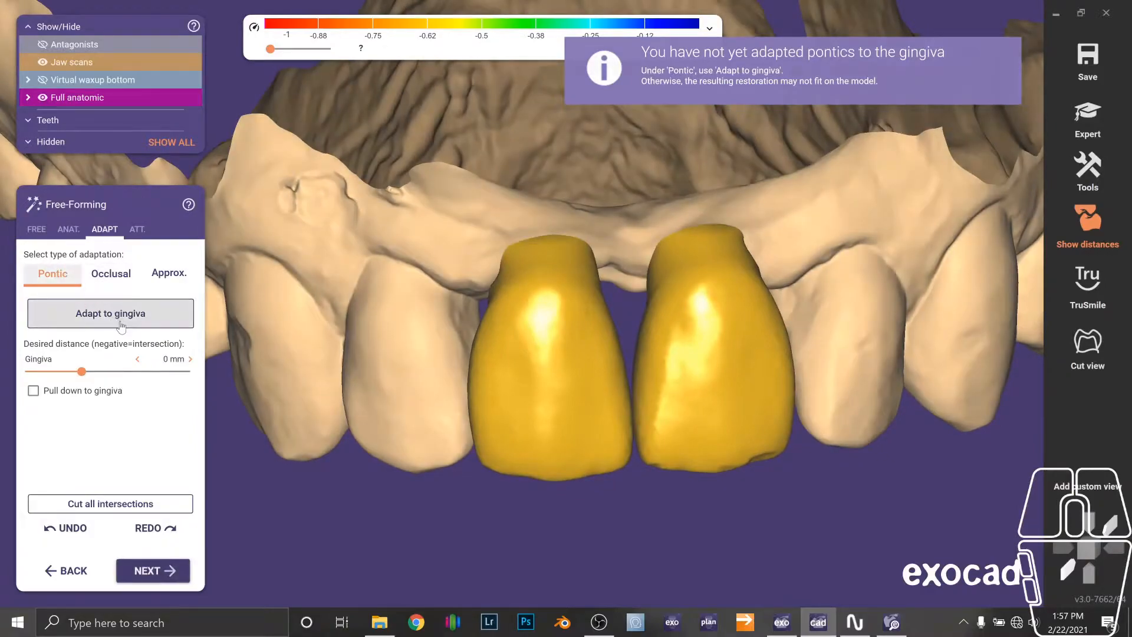
{"action": "right_click_drag", "start_coordinate": [280, 206], "coordinate": [243, 439]}
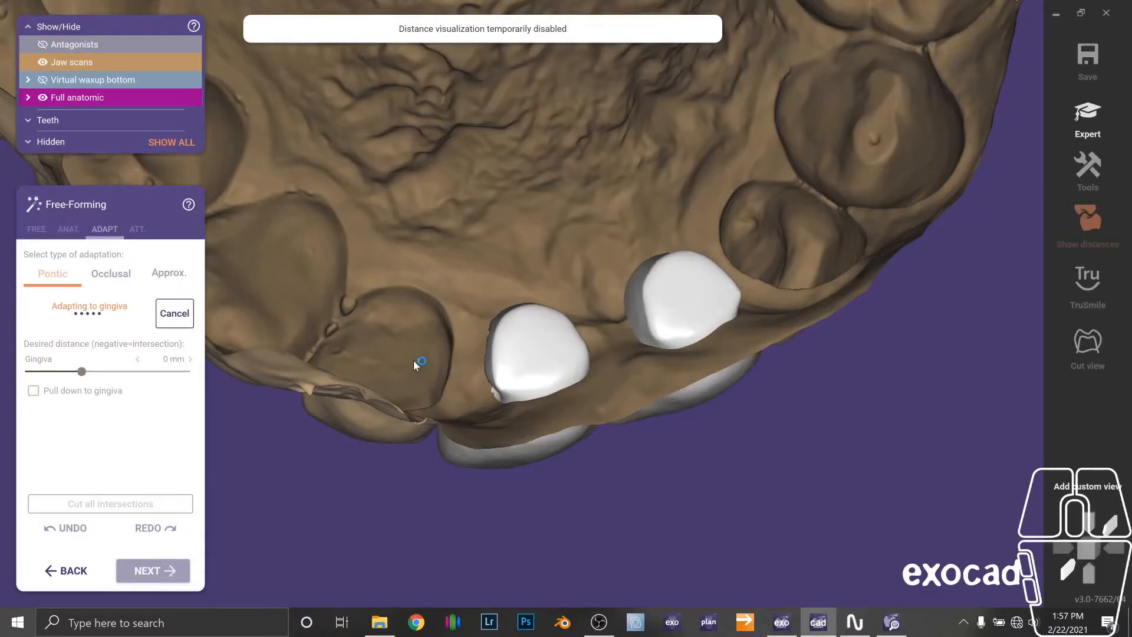
Design a single gingiva part for teeth 8-9 and start drawing the gingiva base margin line across the palate.
{"action": "key", "text": "F10"}
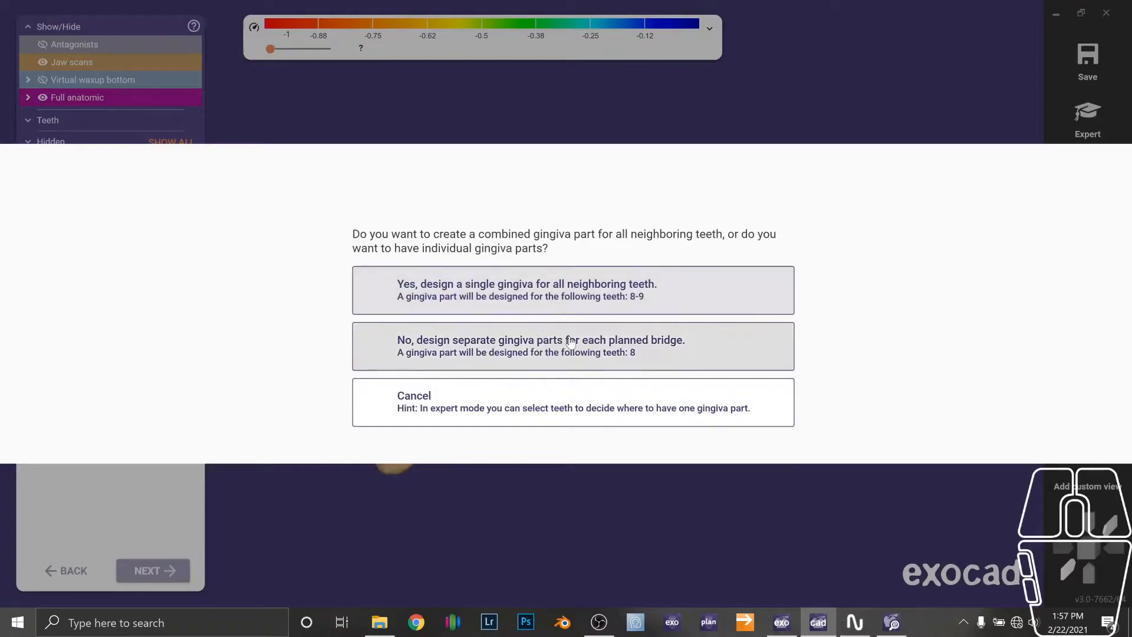
{"action": "left_click", "coordinate": [538, 298]}
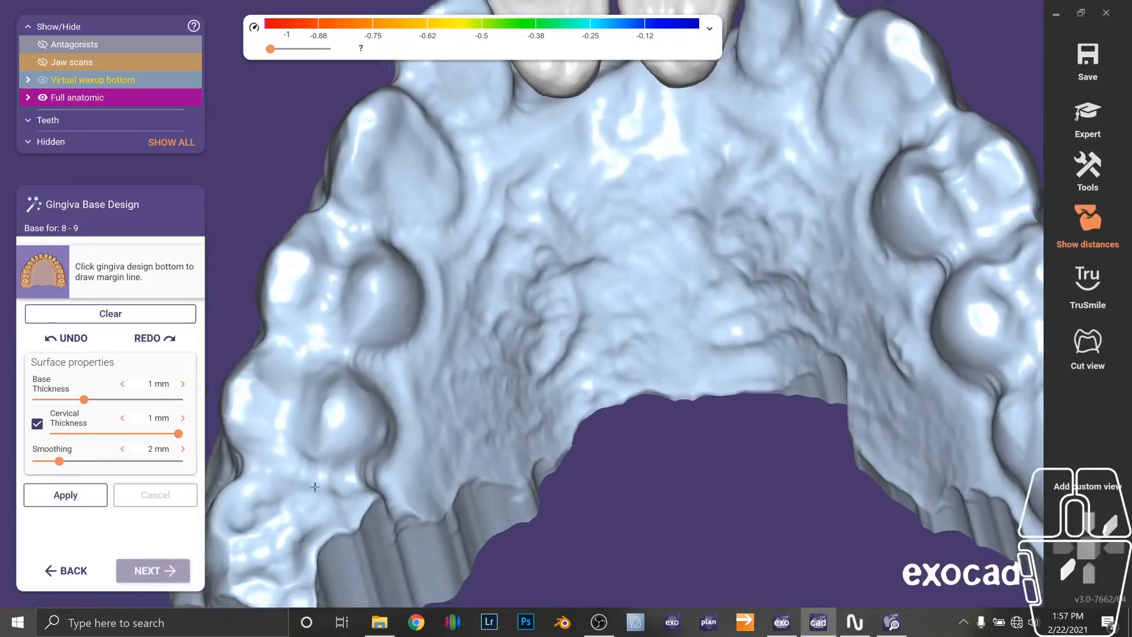
{"action": "right_click_drag", "start_coordinate": [315, 487], "coordinate": [350, 403]}
{"action": "left_click", "coordinate": [329, 397]}
{"action": "left_click", "coordinate": [435, 423]}
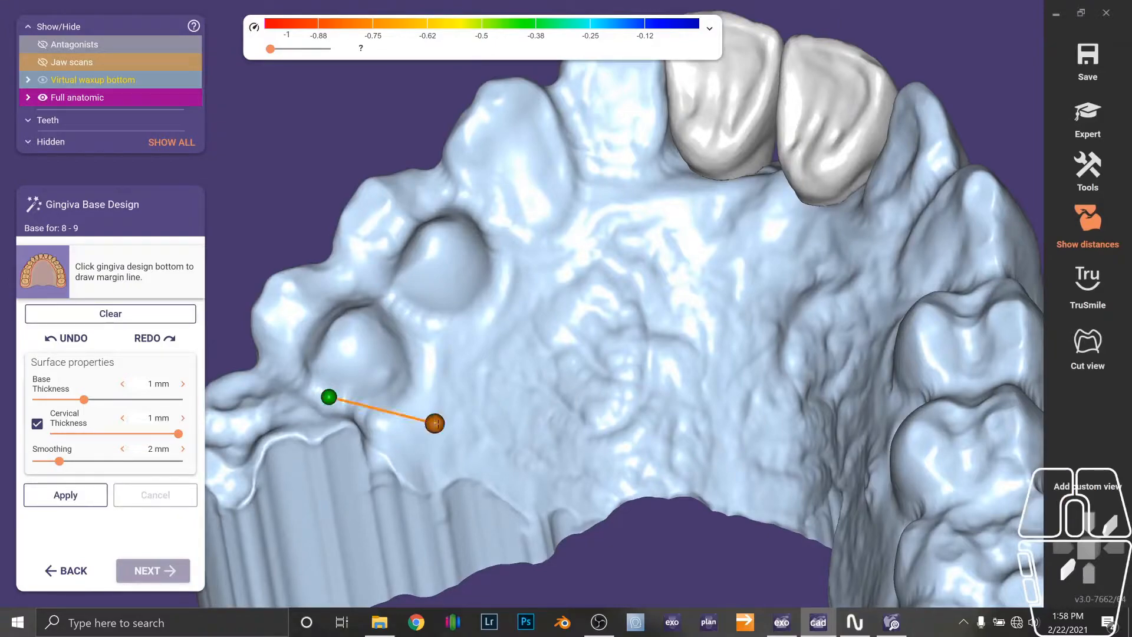
{"action": "left_click", "coordinate": [543, 343]}
{"action": "left_click", "coordinate": [595, 287]}
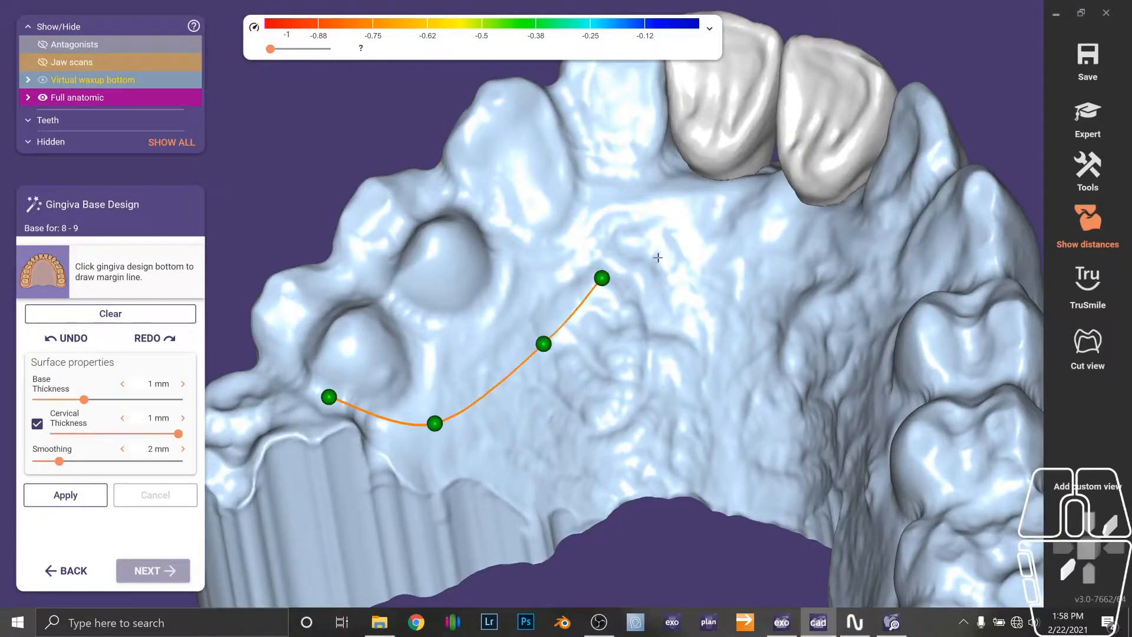
{"action": "right_click_drag", "start_coordinate": [595, 287], "coordinate": [651, 240]}
{"action": "left_click", "coordinate": [649, 222]}
{"action": "left_click", "coordinate": [735, 222]}
{"action": "right_click_drag", "start_coordinate": [735, 222], "coordinate": [739, 160]}
{"action": "left_click", "coordinate": [675, 138]}
{"action": "right_click_drag", "start_coordinate": [675, 138], "coordinate": [704, 151]}
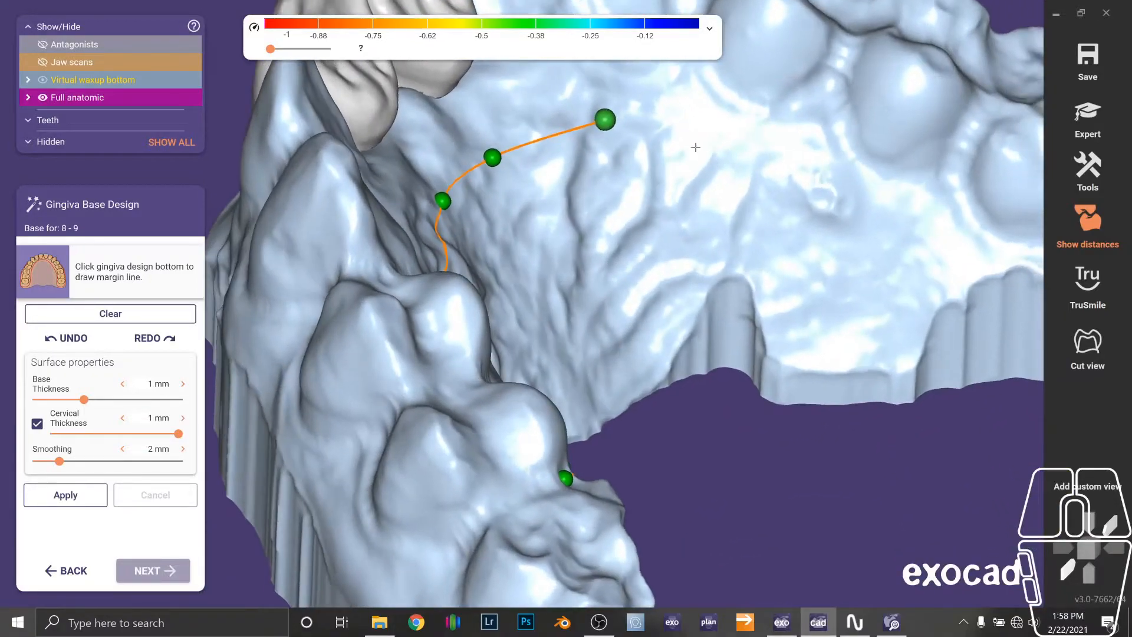
{"action": "left_click", "coordinate": [707, 154]}
{"action": "left_click", "coordinate": [839, 234]}
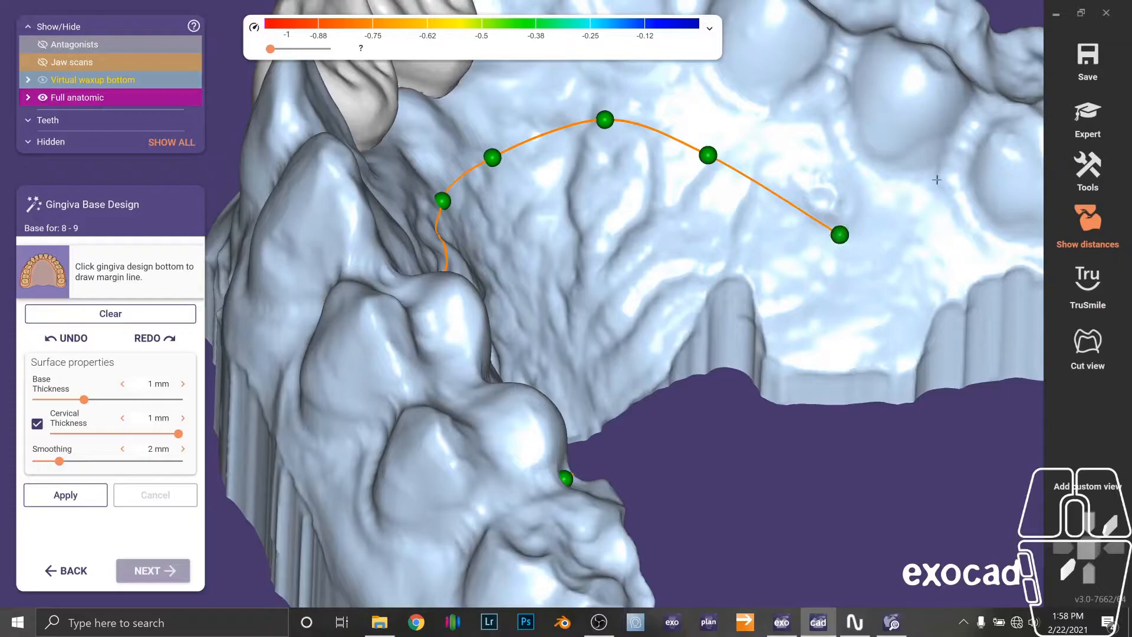
Continue the gingiva margin line along the palatal side of the right teeth.
{"action": "left_click", "coordinate": [968, 138]}
{"action": "left_click", "coordinate": [879, 142]}
{"action": "left_click_drag", "start_coordinate": [839, 235], "coordinate": [870, 246]}
{"action": "middle_click_drag", "start_coordinate": [848, 82], "coordinate": [860, 164]}
{"action": "left_click", "coordinate": [851, 152]}
{"action": "left_click", "coordinate": [757, 163]}
{"action": "left_click", "coordinate": [696, 86]}
{"action": "right_click_drag", "start_coordinate": [696, 88], "coordinate": [687, 268]}
{"action": "left_click", "coordinate": [671, 346]}
{"action": "left_click", "coordinate": [638, 276]}
{"action": "left_click", "coordinate": [579, 314]}
{"action": "right_click_drag", "start_coordinate": [578, 314], "coordinate": [372, 215]}
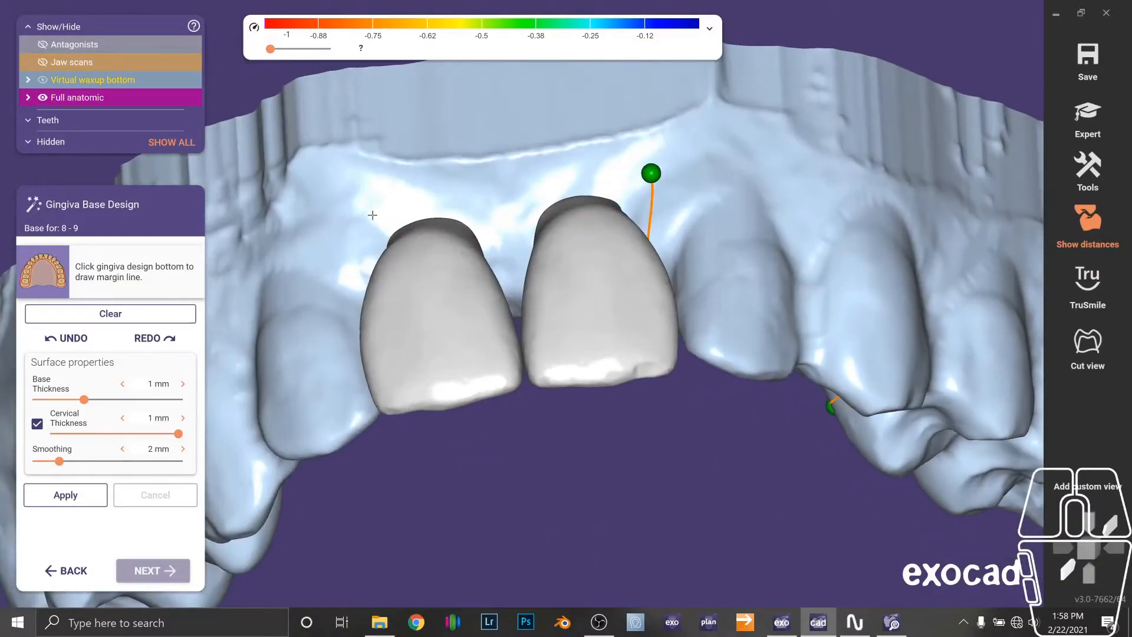
Extend the margin line around the left side and close it at the starting point.
{"action": "left_click", "coordinate": [497, 178]}
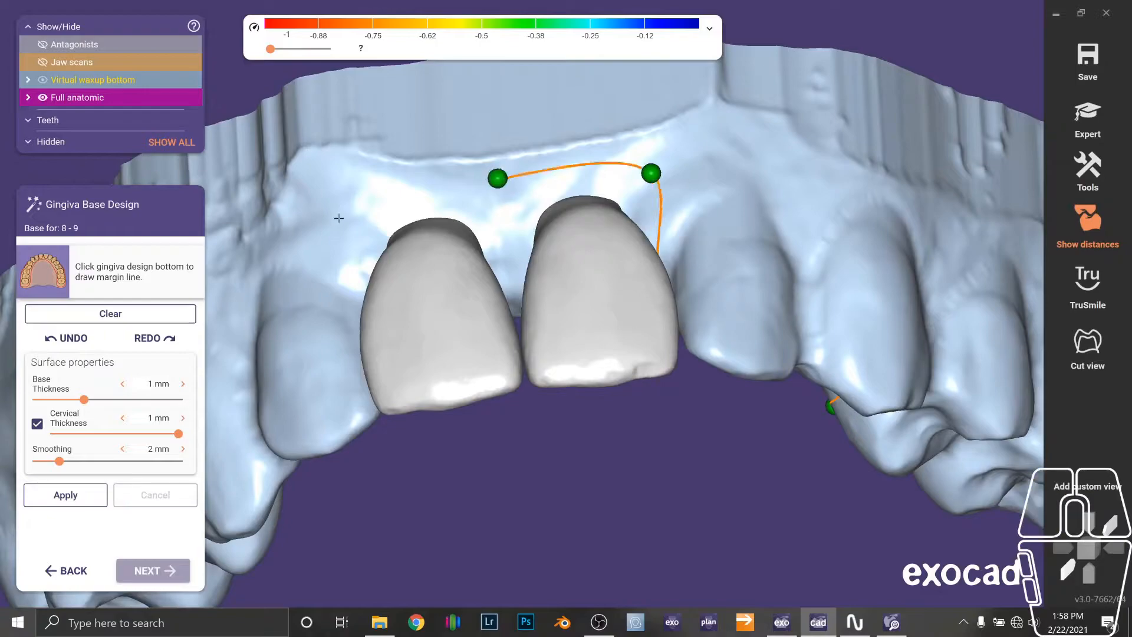
{"action": "left_click", "coordinate": [355, 211]}
{"action": "right_click_drag", "start_coordinate": [354, 211], "coordinate": [461, 399]}
{"action": "left_click", "coordinate": [363, 438]}
{"action": "left_click", "coordinate": [443, 465]}
{"action": "left_click", "coordinate": [355, 468]}
{"action": "right_click_drag", "start_coordinate": [354, 469], "coordinate": [500, 249]}
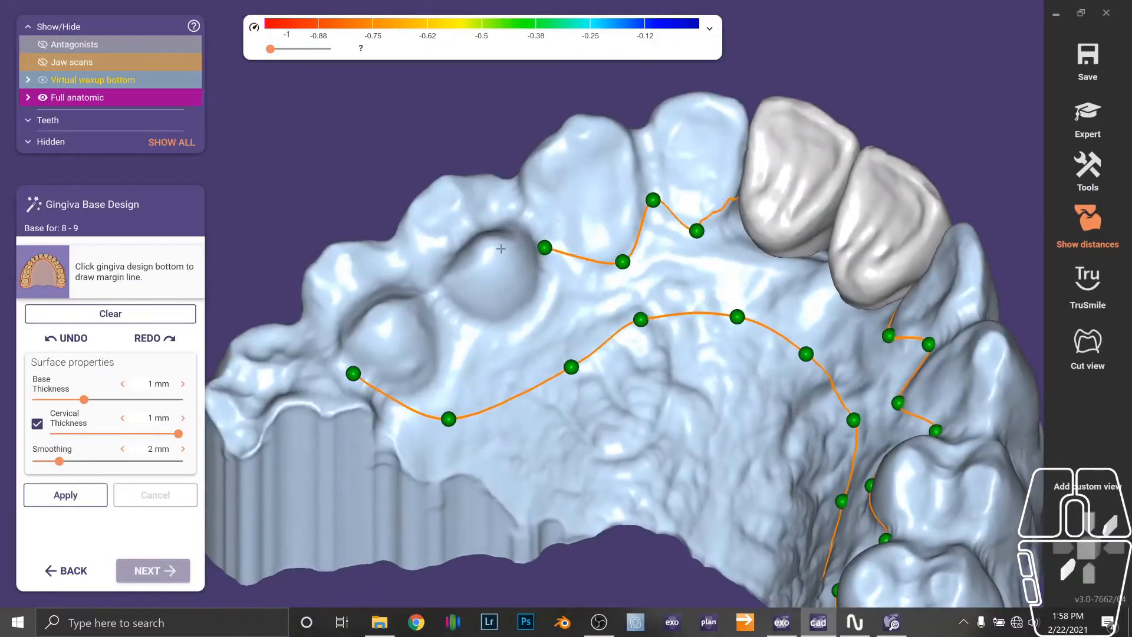
{"action": "left_click", "coordinate": [518, 311]}
{"action": "left_click", "coordinate": [451, 314]}
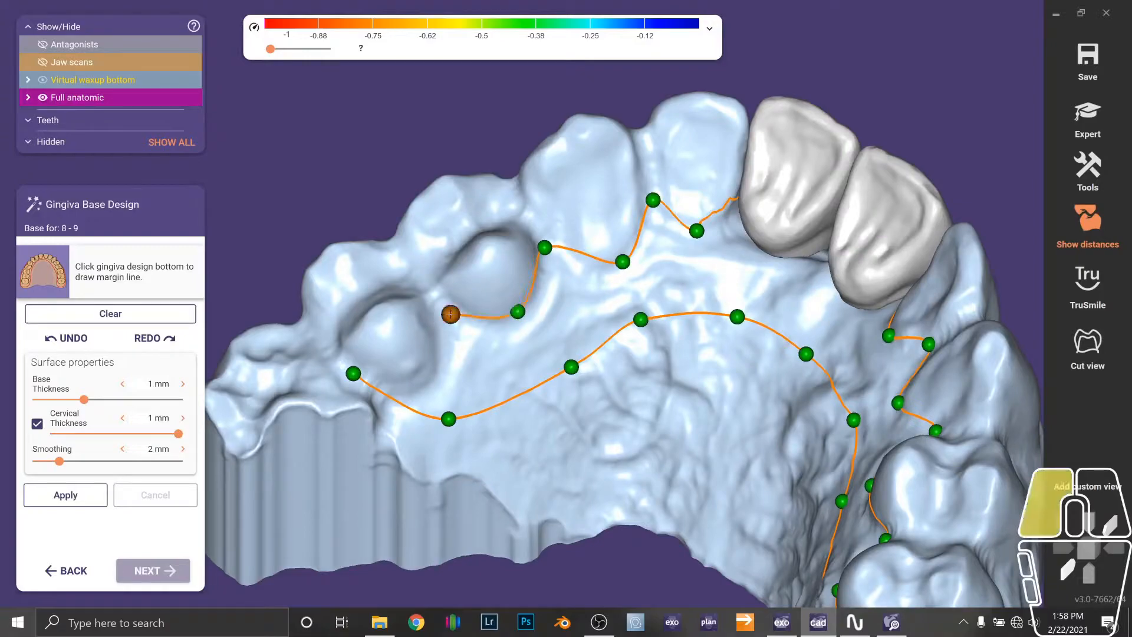
{"action": "left_click", "coordinate": [434, 369]}
{"action": "left_click", "coordinate": [353, 373]}
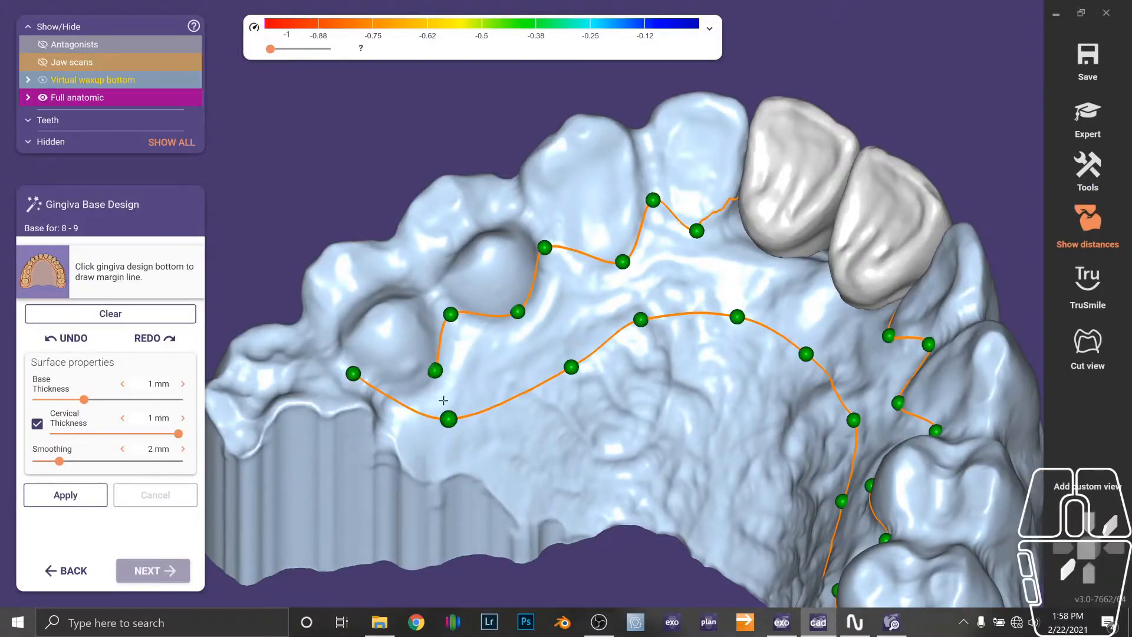
{"action": "left_click_drag", "start_coordinate": [447, 418], "coordinate": [448, 431]}
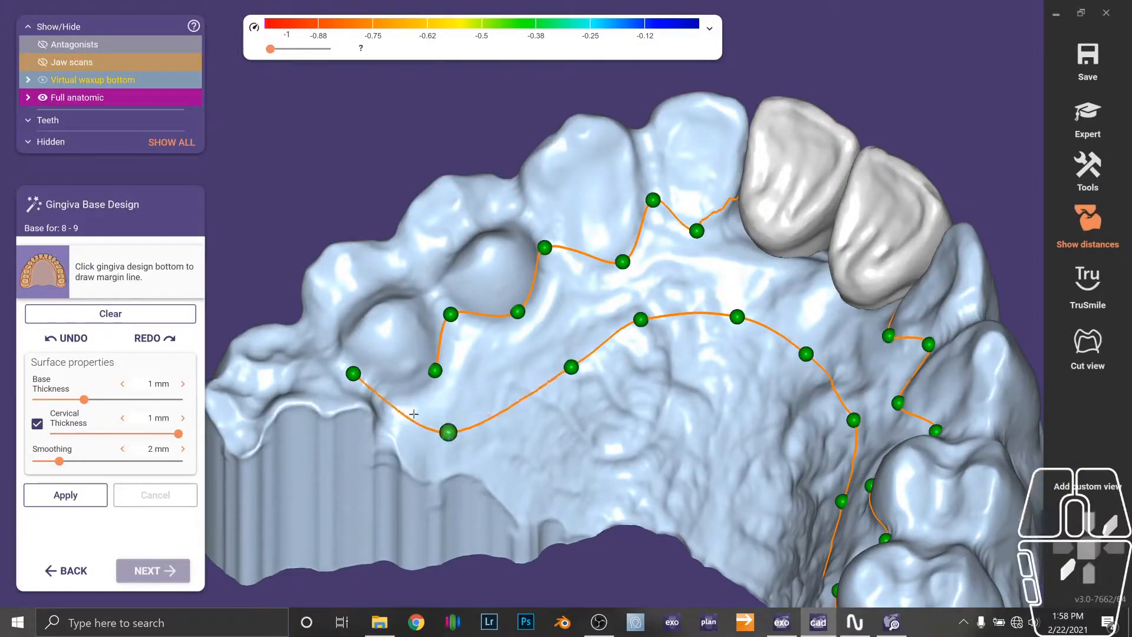
{"action": "left_click", "coordinate": [353, 373]}
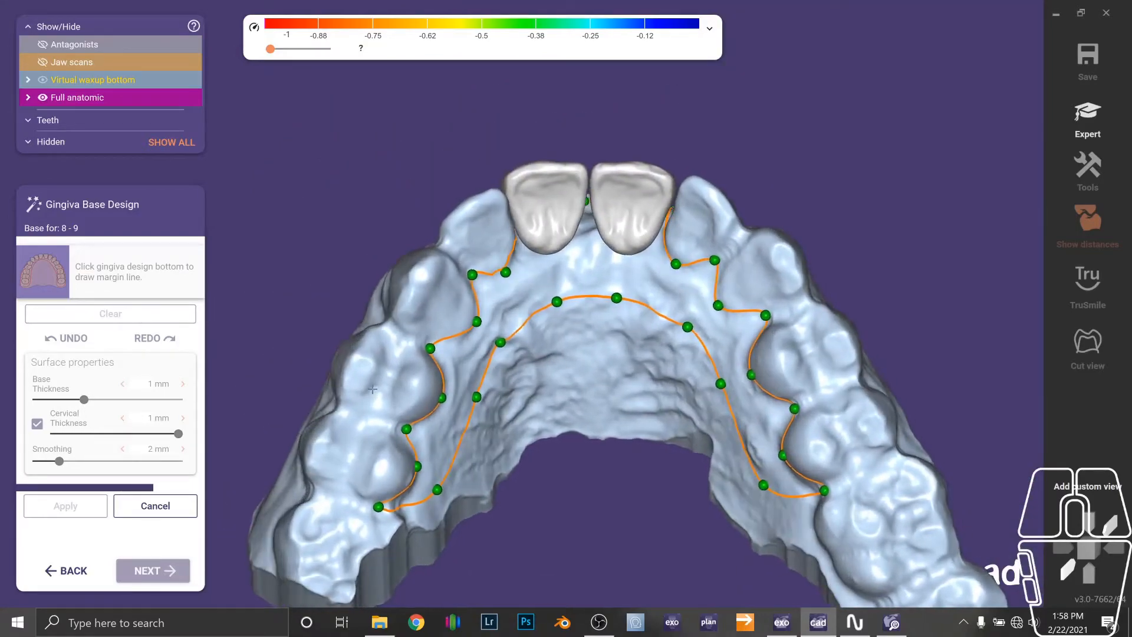
Generate the gingiva base from the margin line and reposition the upper margin point beside tooth 9.
{"action": "key", "text": "F10"}
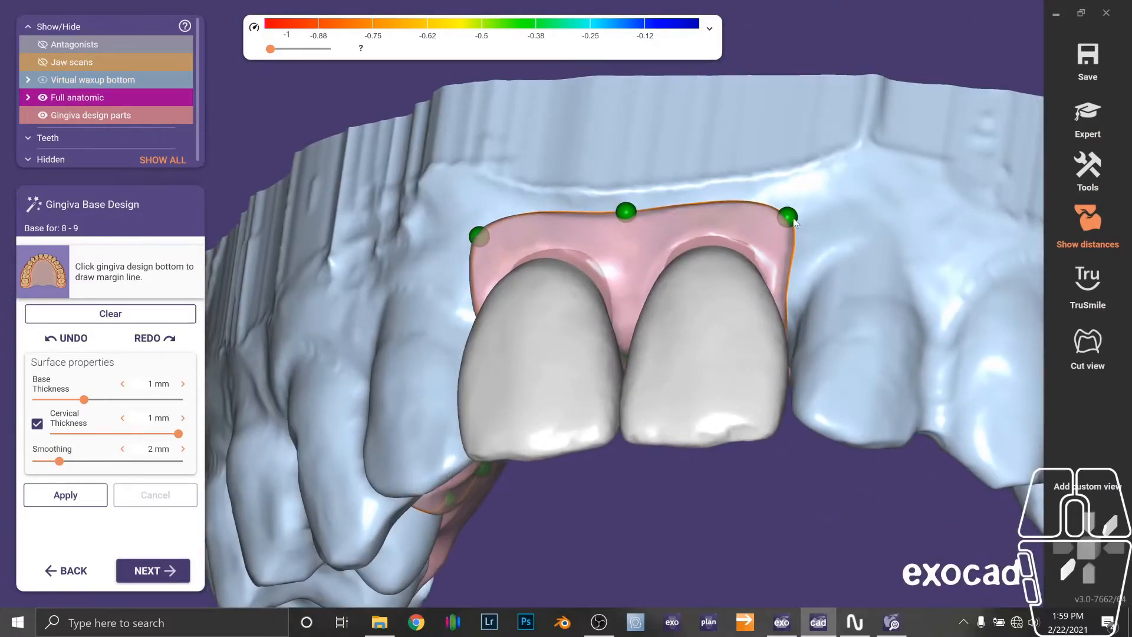
{"action": "left_click_drag", "start_coordinate": [794, 222], "coordinate": [795, 234]}
{"action": "left_click", "coordinate": [794, 222]}
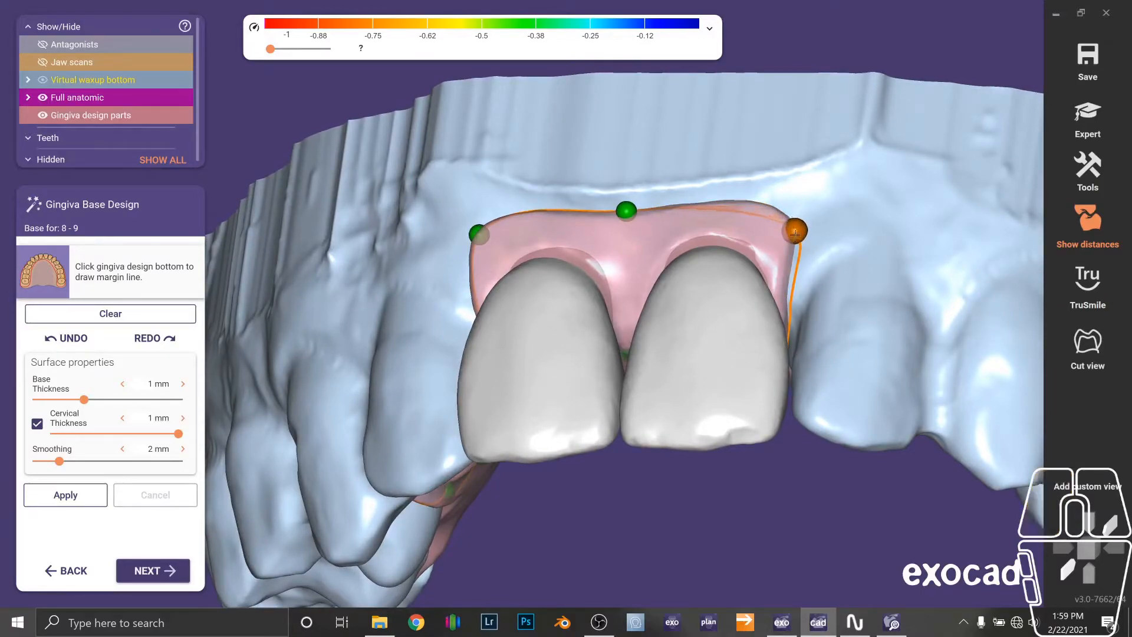
Move the upper margin point beside tooth 8 lower and apply the gingiva base.
{"action": "right_click_drag", "start_coordinate": [521, 225], "coordinate": [591, 230]}
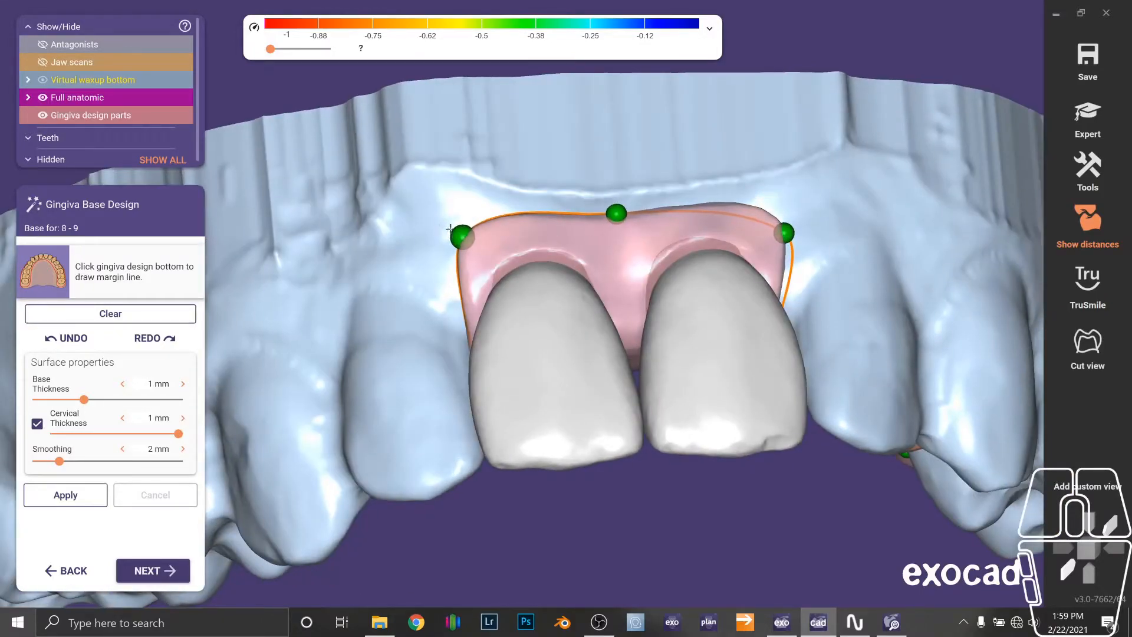
{"action": "mouse_move", "coordinate": [456, 231]}
{"action": "left_mouse_down"}
{"action": "mouse_move", "coordinate": [475, 245]}
{"action": "mouse_move", "coordinate": [461, 253]}
{"action": "left_mouse_up"}
{"action": "scroll", "coordinate": [507, 330], "scroll_direction": "down", "scroll_amount": 3}
{"action": "right_click_drag", "start_coordinate": [525, 436], "coordinate": [598, 448]}
{"action": "left_click", "coordinate": [70, 498]}
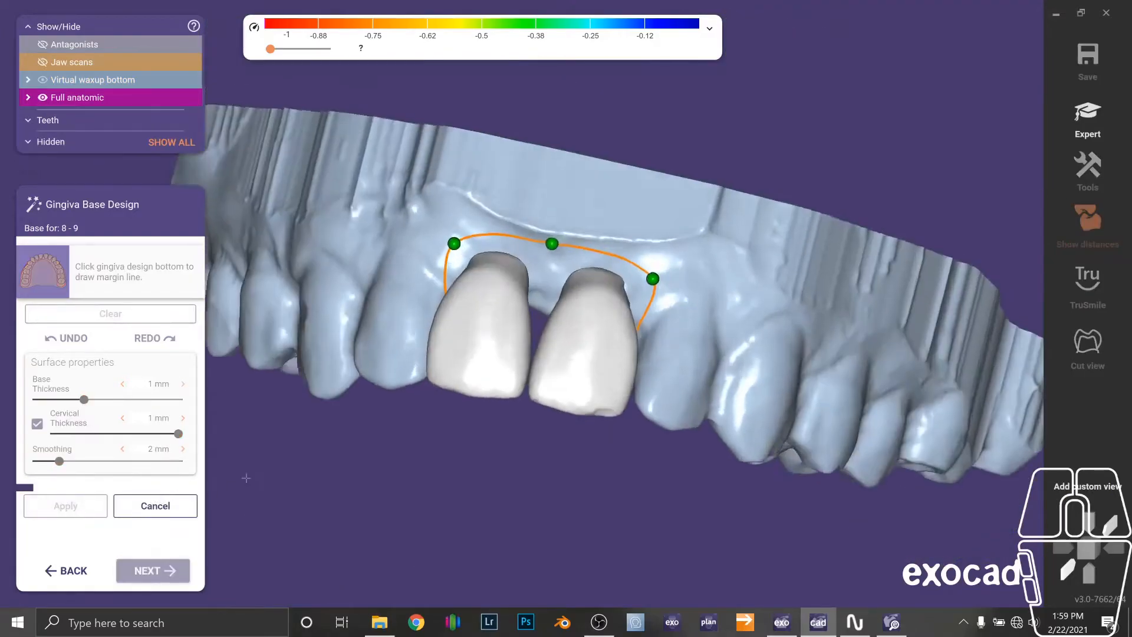
{"action": "key", "text": "F10"}
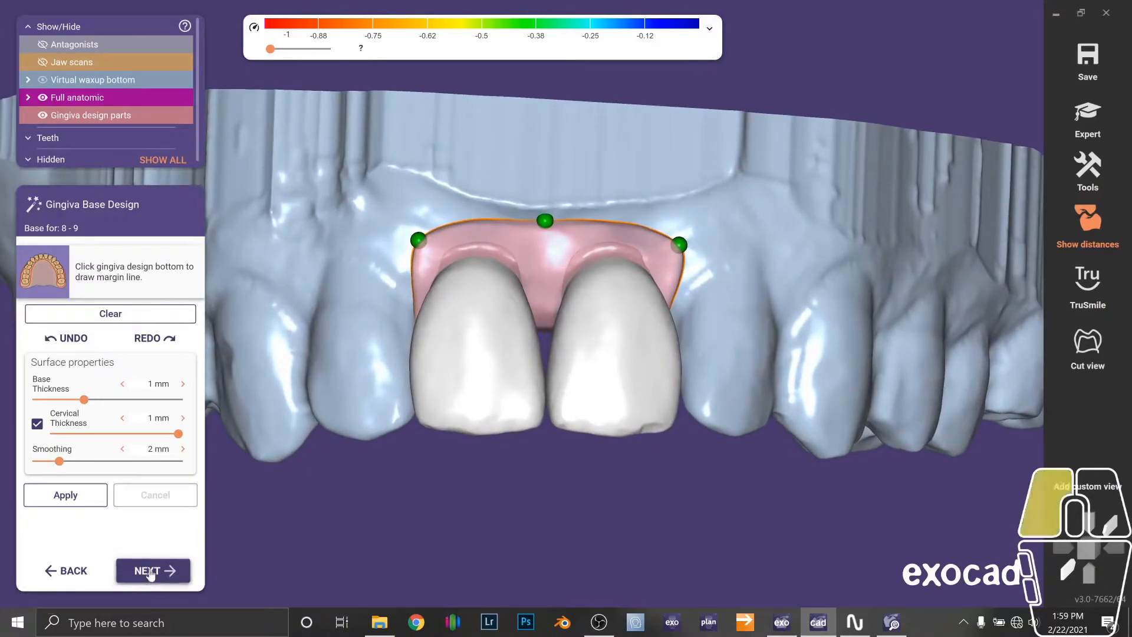
Proceed to free-form gingiva design, turn off the thickness colour map and choose the huge region preset.
{"action": "left_click", "coordinate": [149, 570]}
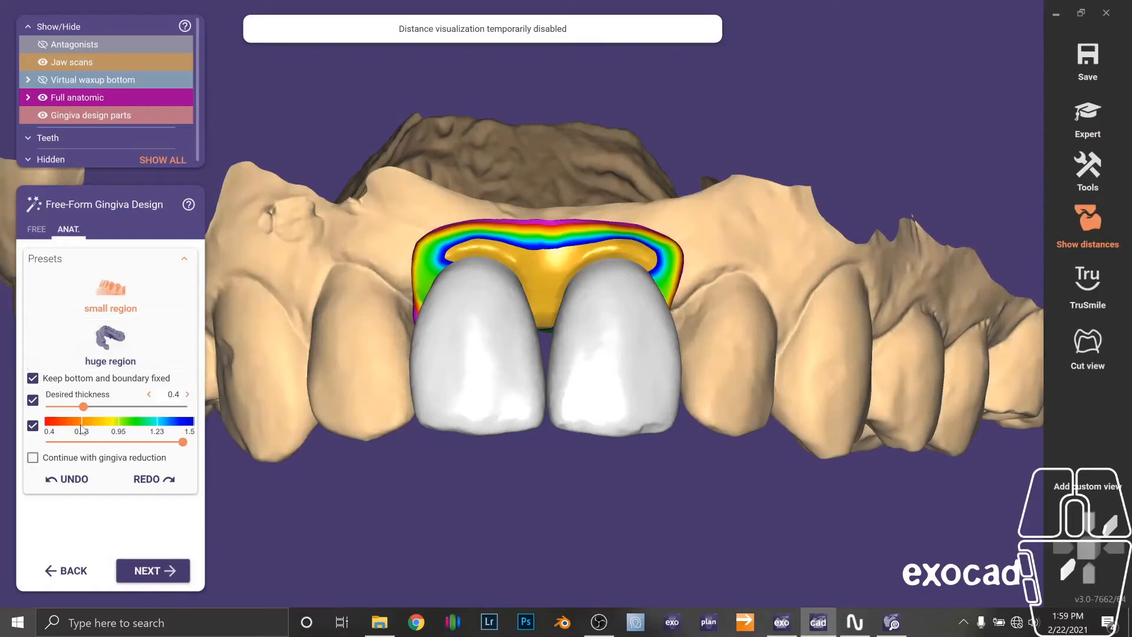
{"action": "left_click", "coordinate": [32, 425]}
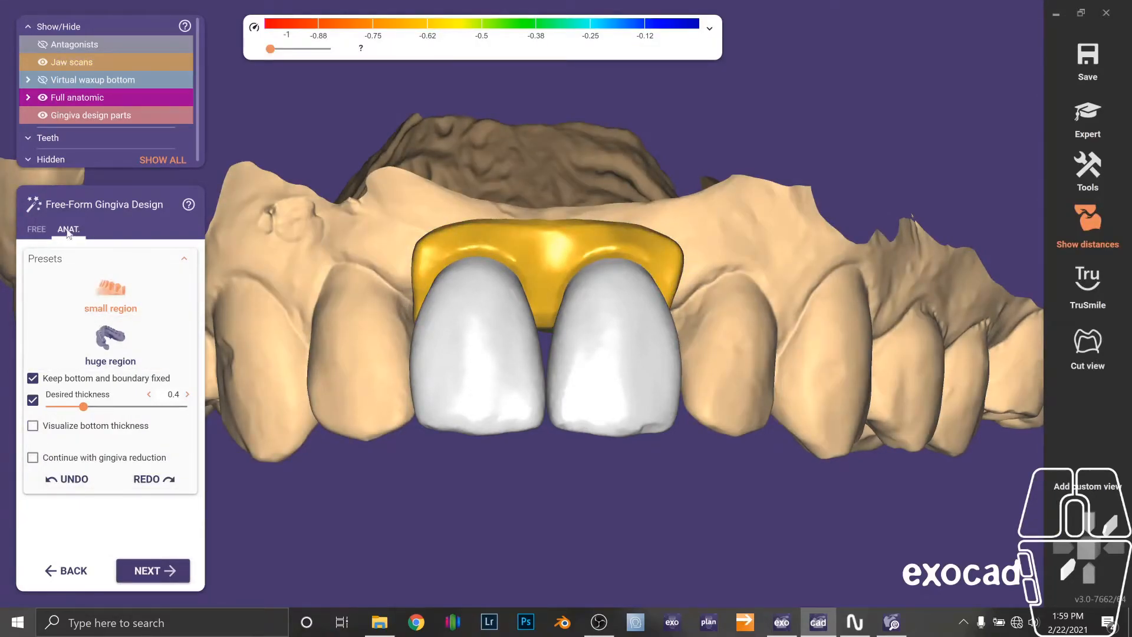
{"action": "left_click", "coordinate": [109, 342]}
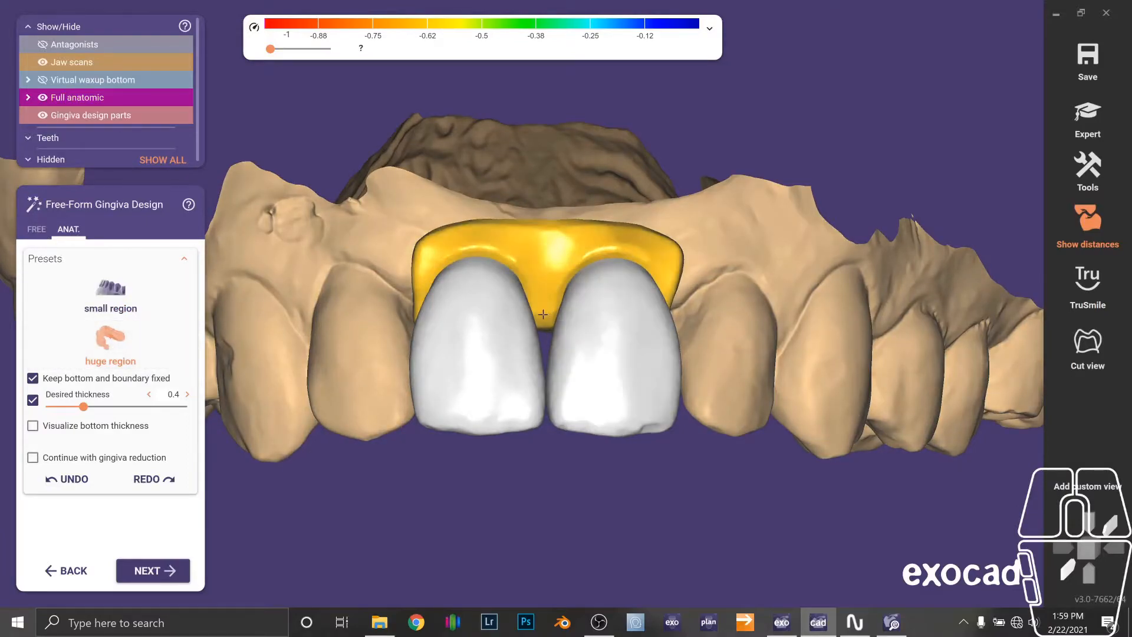
Examine the gingiva part between the pontics and from the occlusal side.
{"action": "left_click_drag", "start_coordinate": [542, 311], "coordinate": [547, 354]}
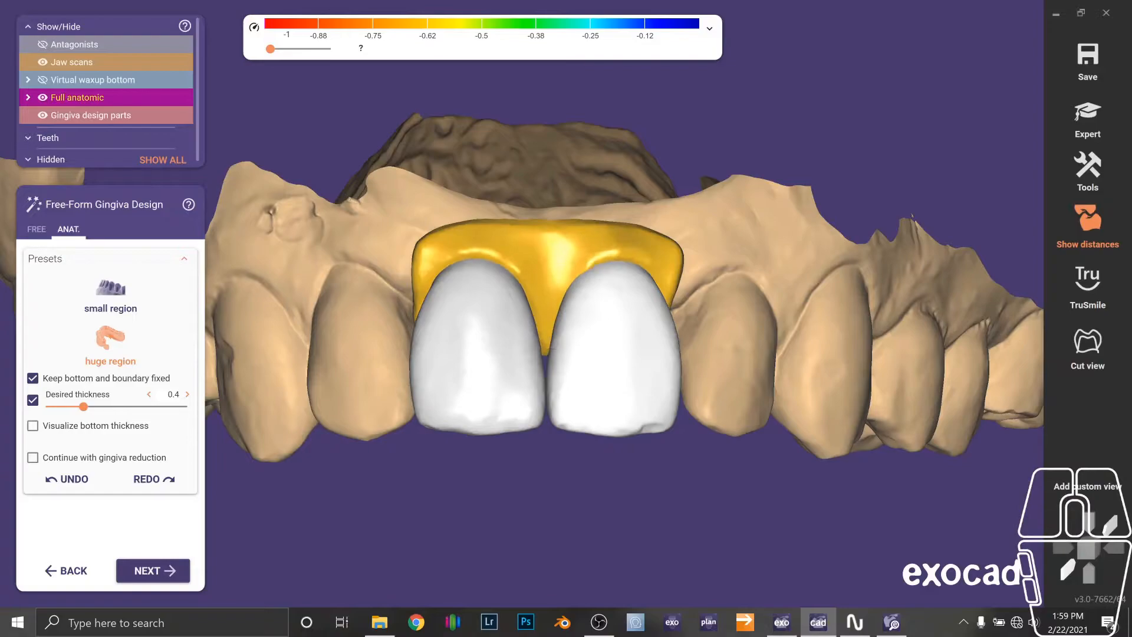
{"action": "right_click_drag", "start_coordinate": [543, 357], "coordinate": [545, 317]}
{"action": "left_click_drag", "start_coordinate": [566, 313], "coordinate": [561, 293]}
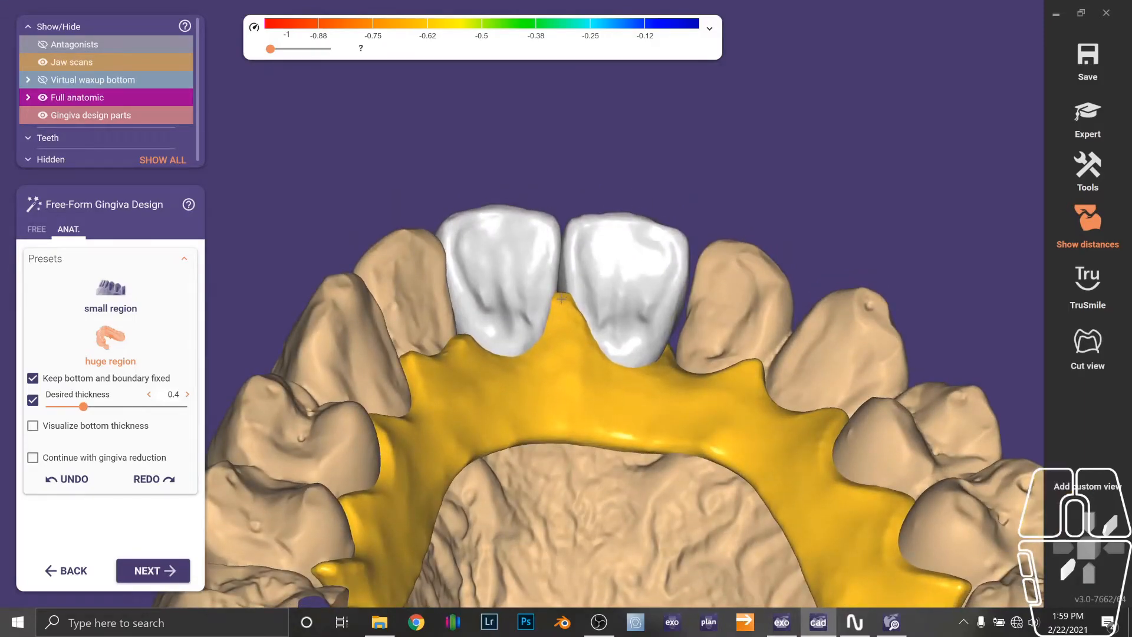
{"action": "right_click_drag", "start_coordinate": [560, 292], "coordinate": [467, 391]}
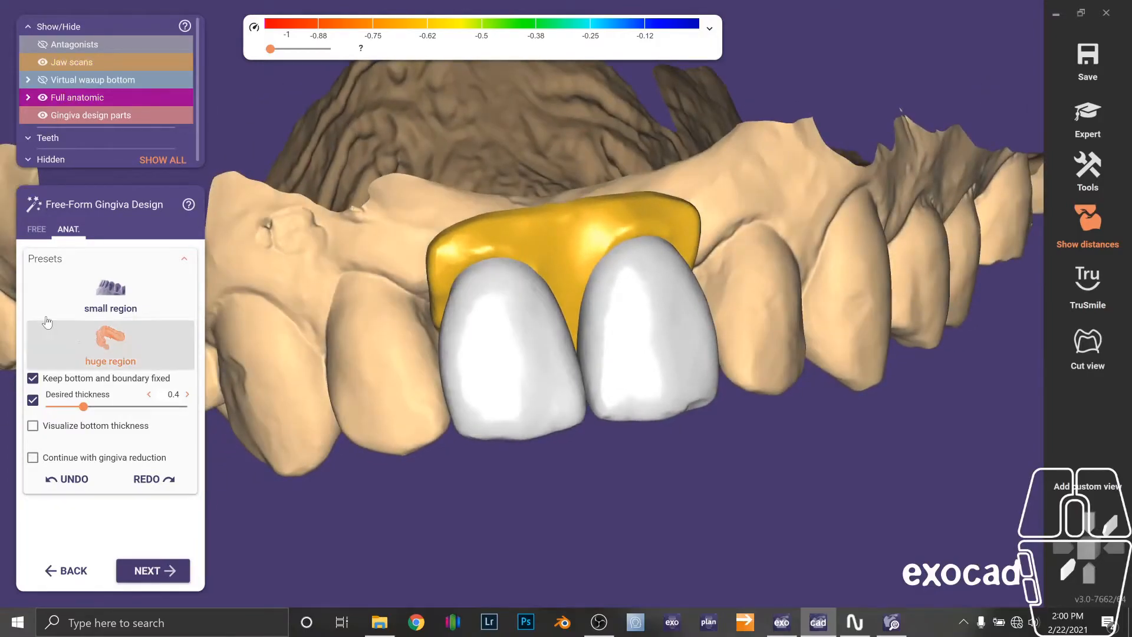
Smooth the gingiva part around the pontics with the free-form Smooth/Flatten brush.
{"action": "left_click", "coordinate": [36, 229]}
{"action": "left_click", "coordinate": [153, 270]}
{"action": "right_click_drag", "start_coordinate": [439, 265], "coordinate": [454, 378]}
{"action": "mouse_move", "coordinate": [453, 380]}
{"action": "left_mouse_down"}
{"action": "mouse_move", "coordinate": [448, 412]}
{"action": "mouse_move", "coordinate": [471, 330]}
{"action": "mouse_move", "coordinate": [606, 254]}
{"action": "mouse_move", "coordinate": [664, 258]}
{"action": "mouse_move", "coordinate": [716, 283]}
{"action": "mouse_move", "coordinate": [771, 347]}
{"action": "left_mouse_up"}
{"action": "mouse_move", "coordinate": [770, 346]}
{"action": "right_mouse_down"}
{"action": "mouse_move", "coordinate": [775, 366]}
{"action": "mouse_move", "coordinate": [723, 290]}
{"action": "mouse_move", "coordinate": [702, 177]}
{"action": "right_mouse_up"}
{"action": "left_click_drag", "start_coordinate": [692, 167], "coordinate": [505, 171]}
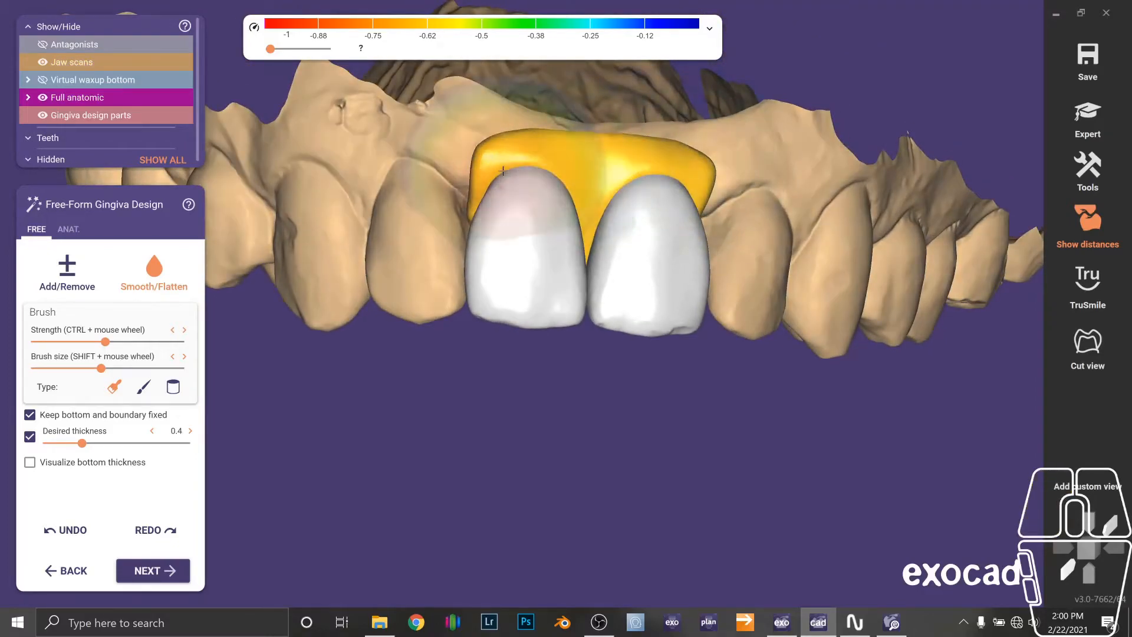
Merge and save the restorations, then inspect the merged gingiva part from the palatal side.
{"action": "left_click", "coordinate": [164, 570]}
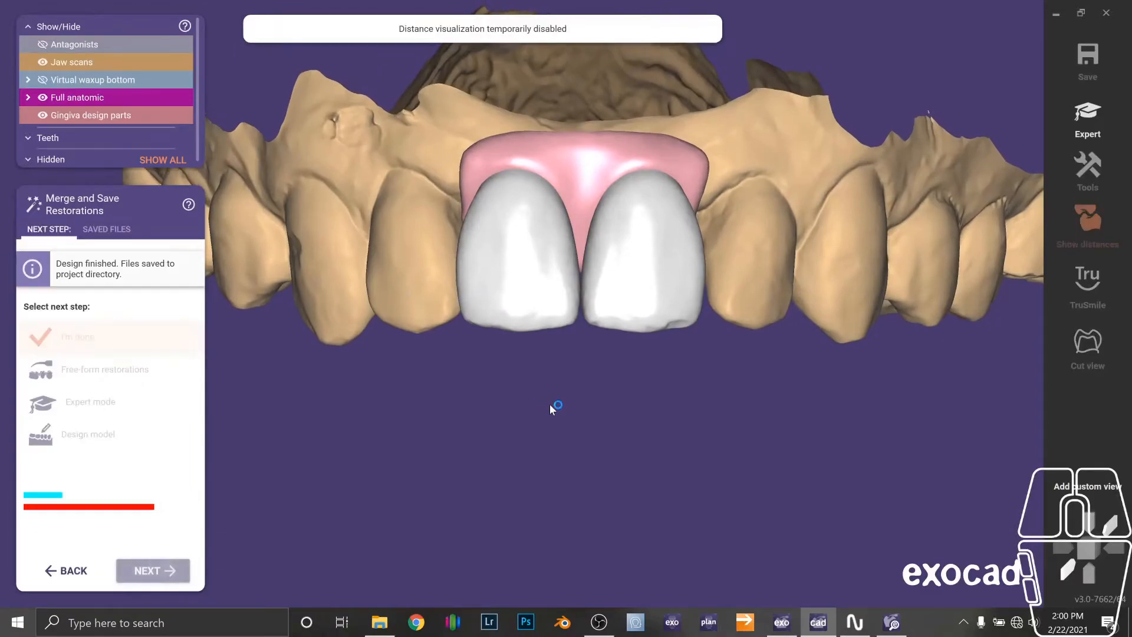
{"action": "right_click_drag", "start_coordinate": [550, 405], "coordinate": [671, 178]}
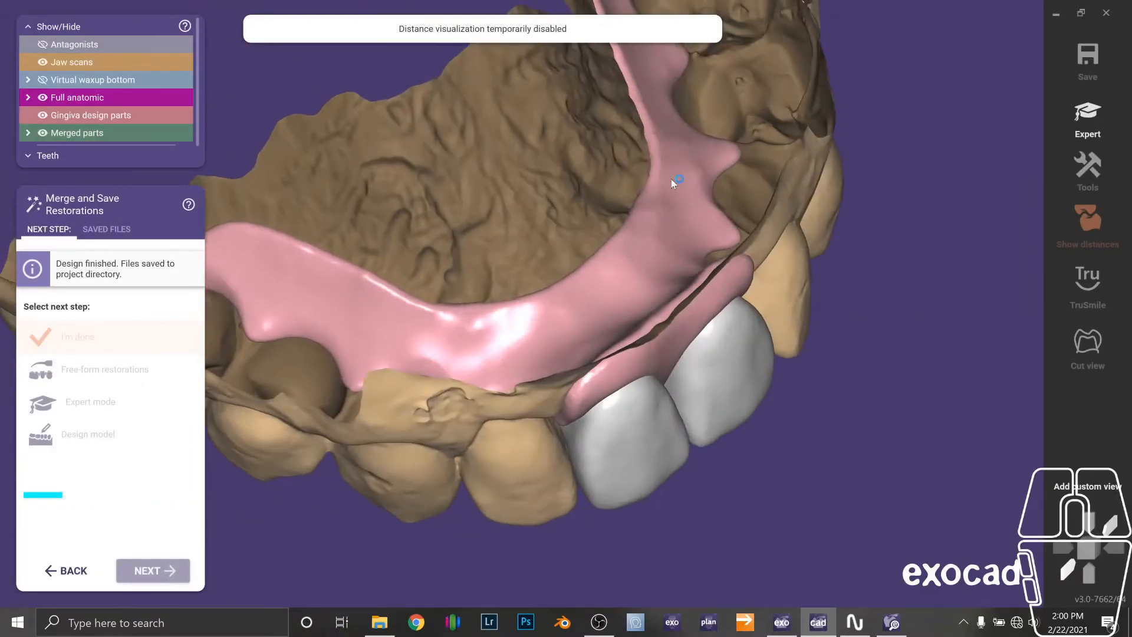
{"action": "right_click_drag", "start_coordinate": [635, 300], "coordinate": [680, 257]}
{"action": "right_click_drag", "start_coordinate": [623, 323], "coordinate": [663, 313]}
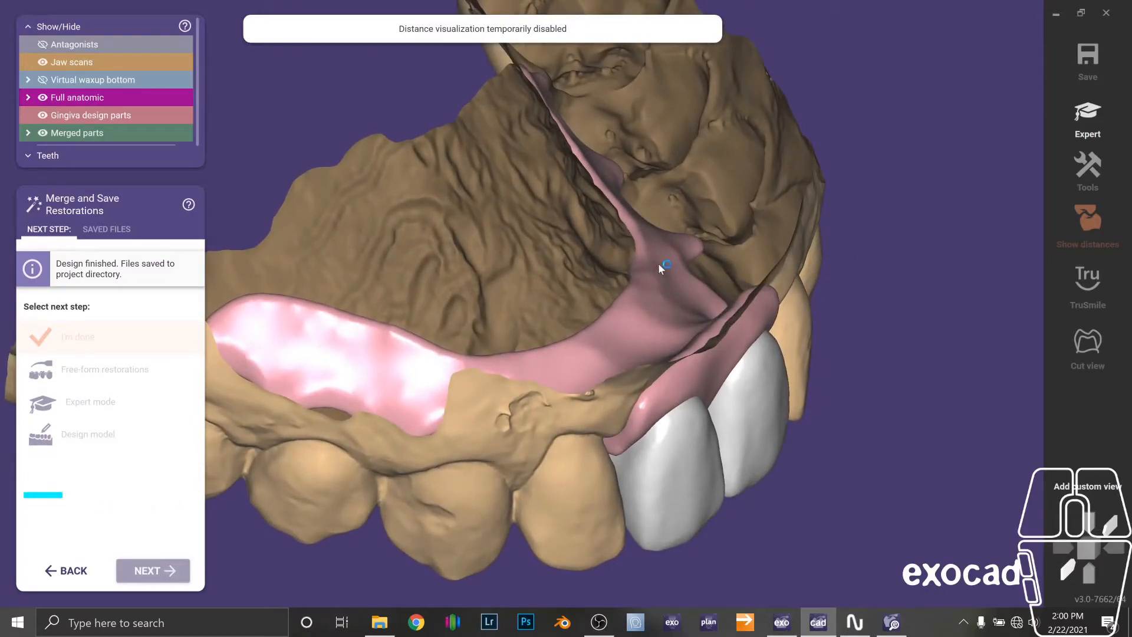
{"action": "right_click_drag", "start_coordinate": [661, 330], "coordinate": [768, 323]}
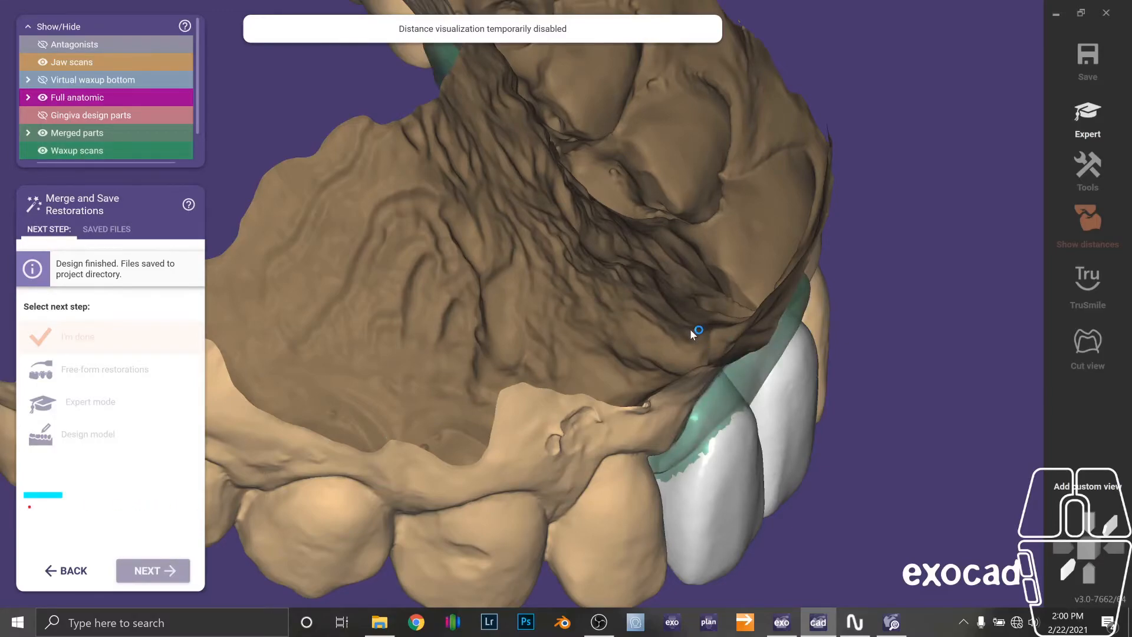
View the merged pontics and gingiva part on their own.
{"action": "key", "text": "F10"}
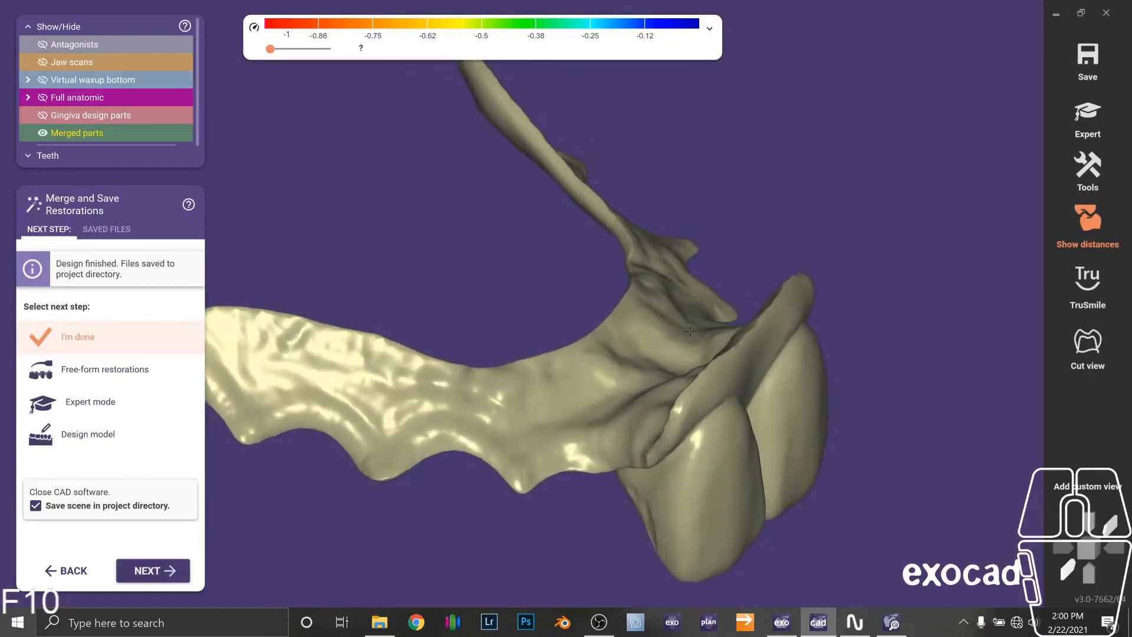
{"action": "key", "text": "s"}
{"action": "right_click_drag", "start_coordinate": [707, 389], "coordinate": [714, 359]}
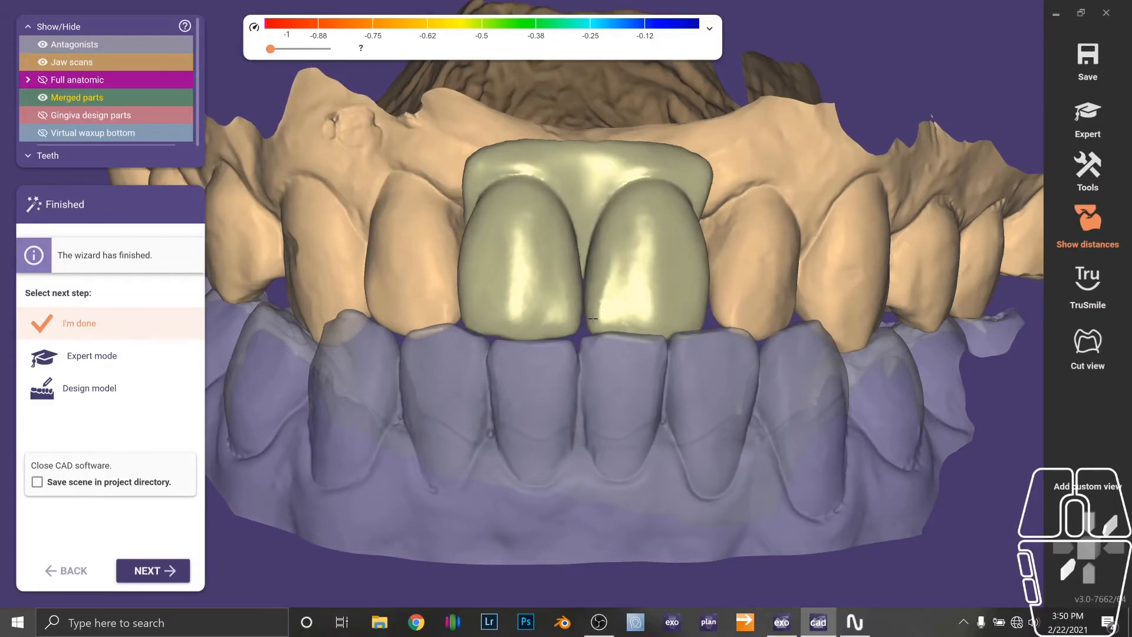
Switch from the finished wizard to expert mode.
{"action": "key", "text": "a"}
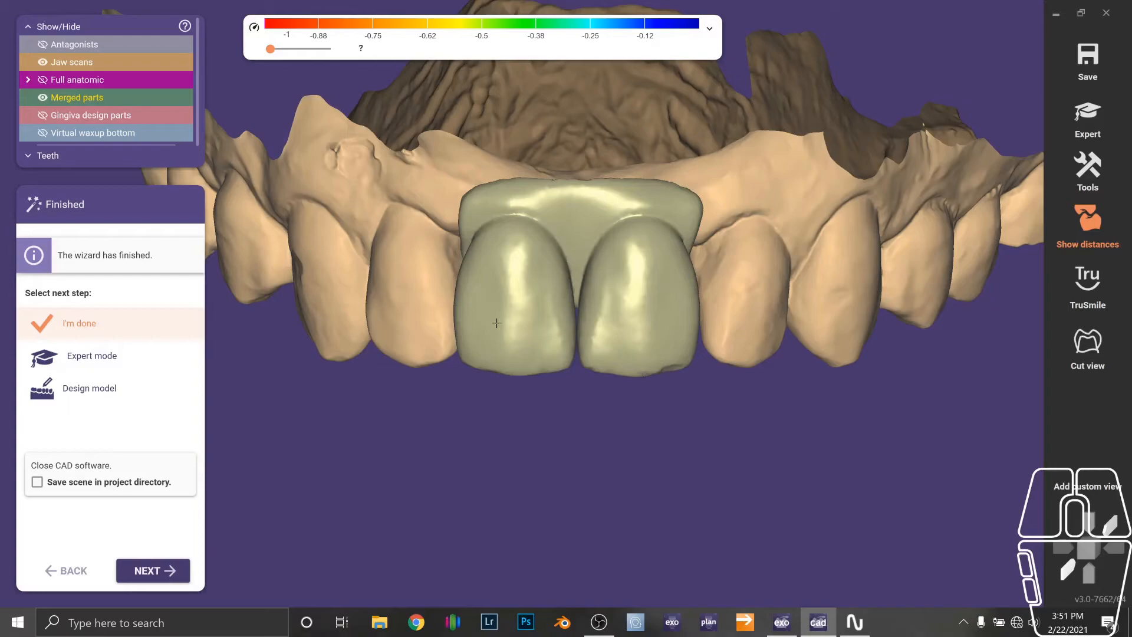
{"action": "left_click", "coordinate": [149, 358]}
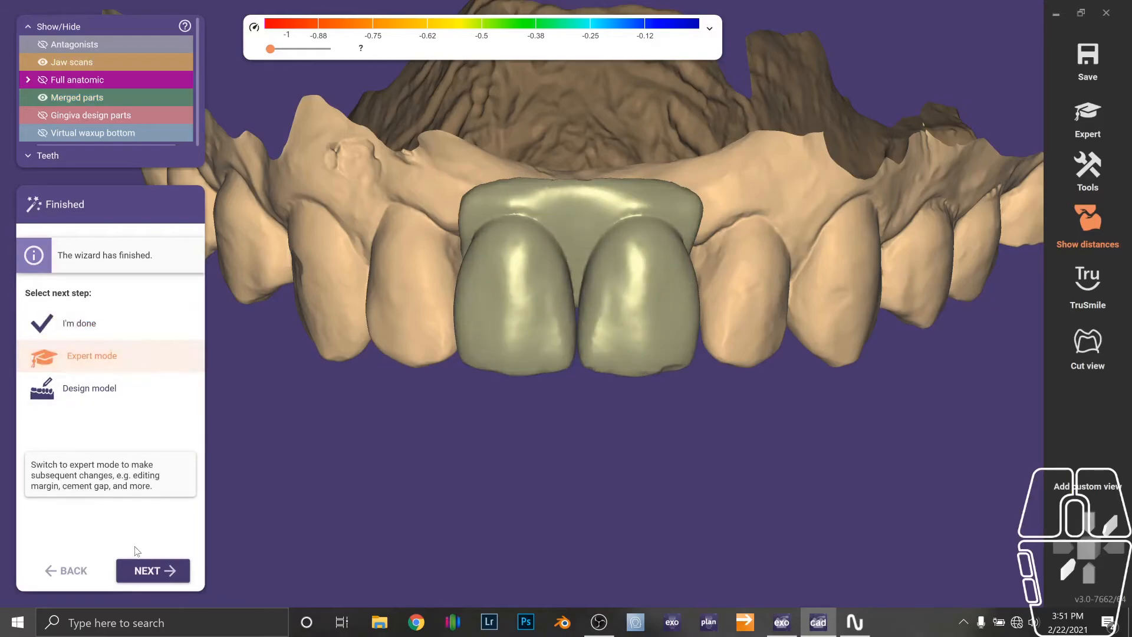
{"action": "left_click", "coordinate": [150, 570]}
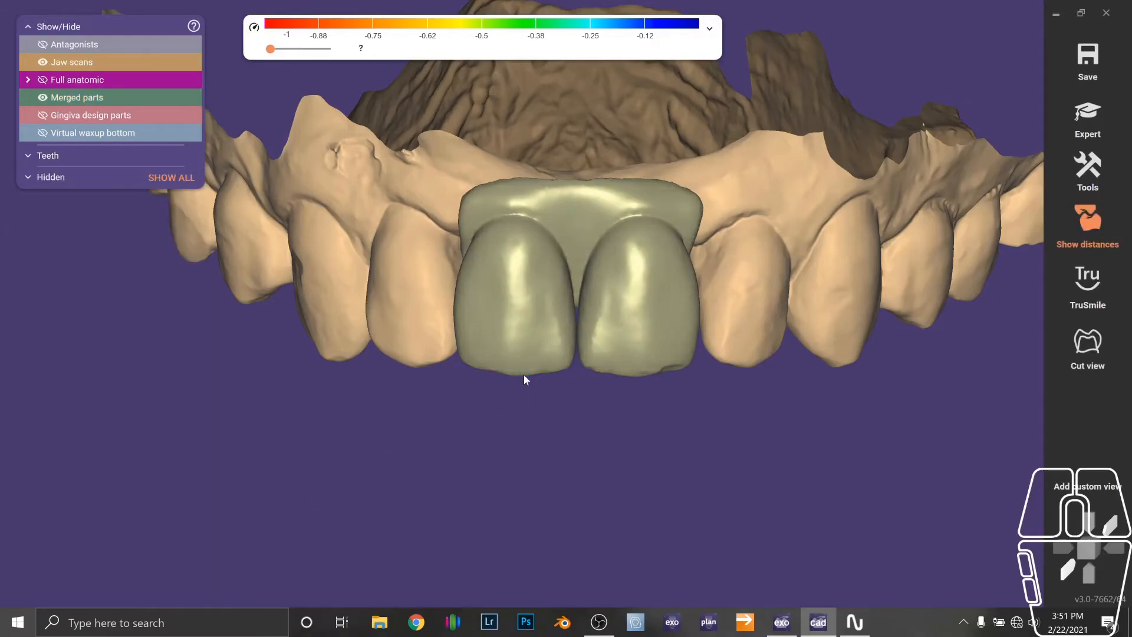
Delete the merged bridge reconstruction for teeth 8-9.
{"action": "right_click", "coordinate": [538, 339]}
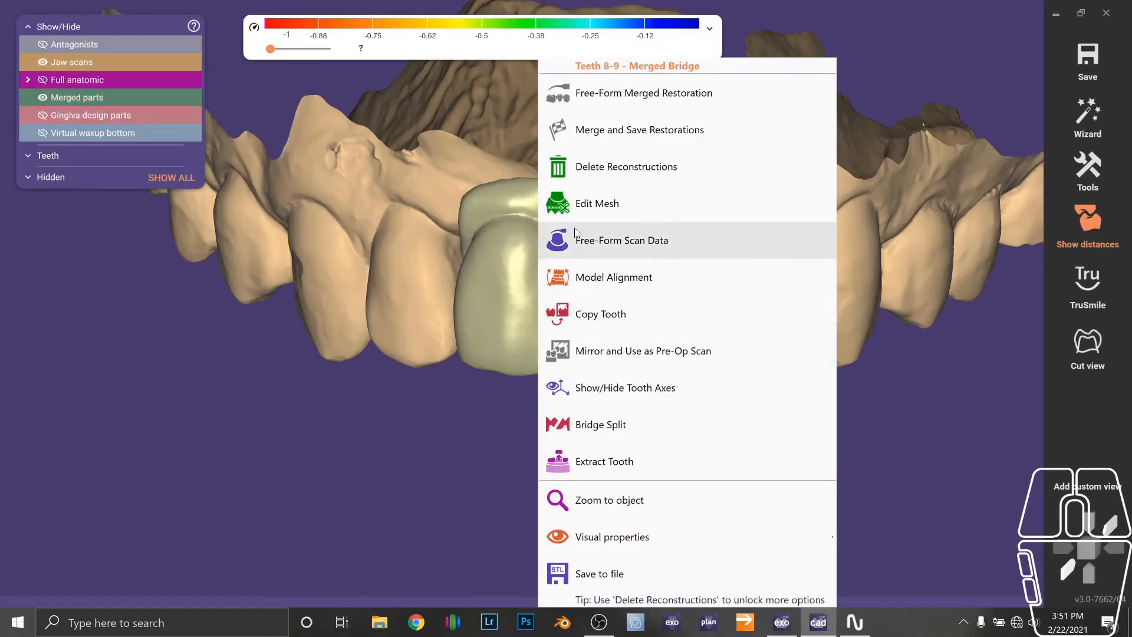
{"action": "left_click", "coordinate": [622, 171]}
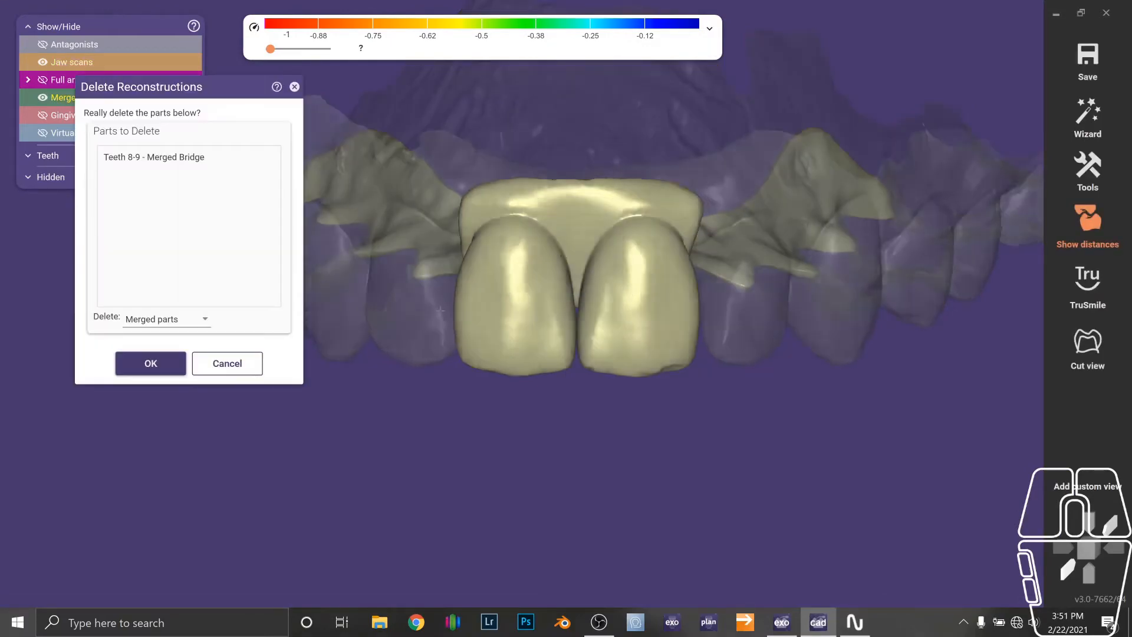
{"action": "left_click", "coordinate": [152, 362]}
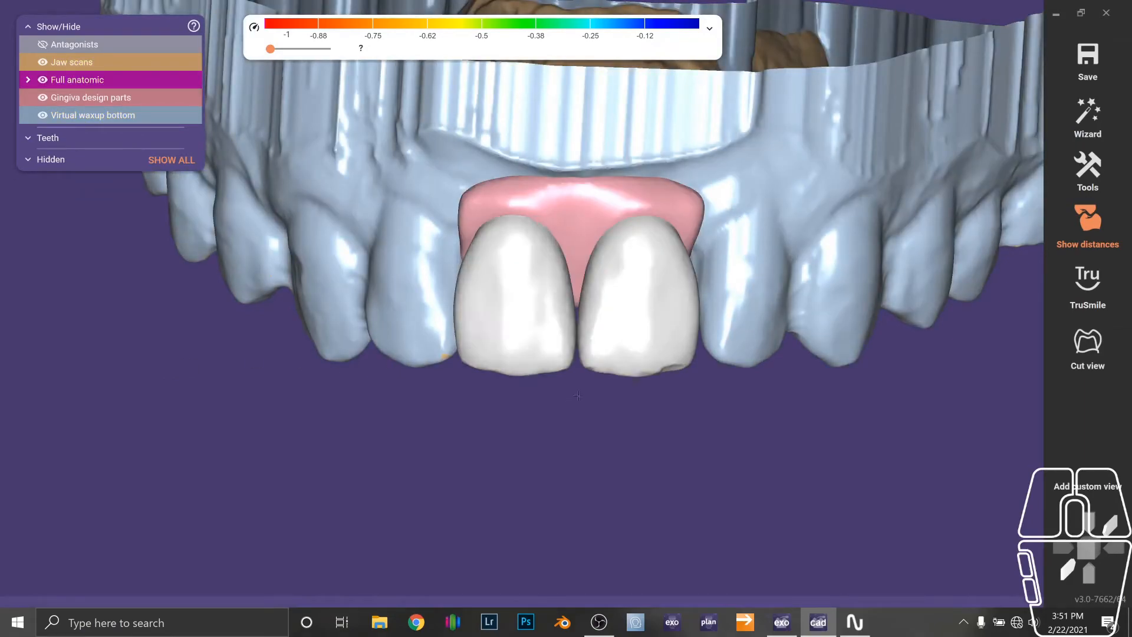
Lengthen the incisal edges of both pontics with Free-Forming, using the Entire tooth preset with occlusal-only movement.
{"action": "left_click", "coordinate": [646, 359], "text": "ctrl"}
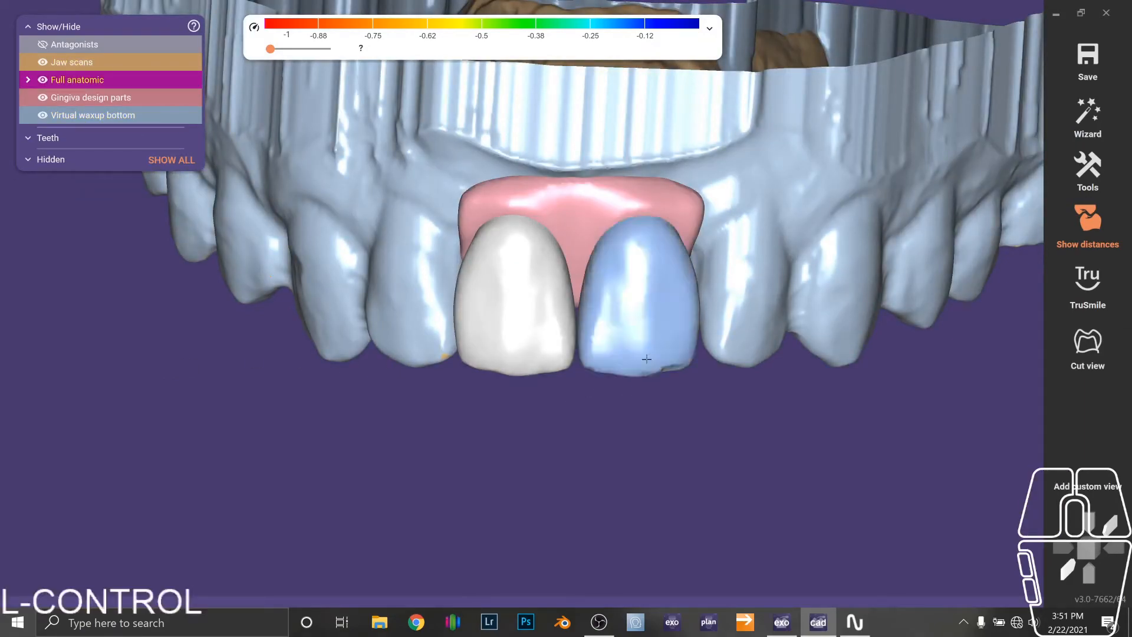
{"action": "left_click", "coordinate": [529, 360], "text": "ctrl"}
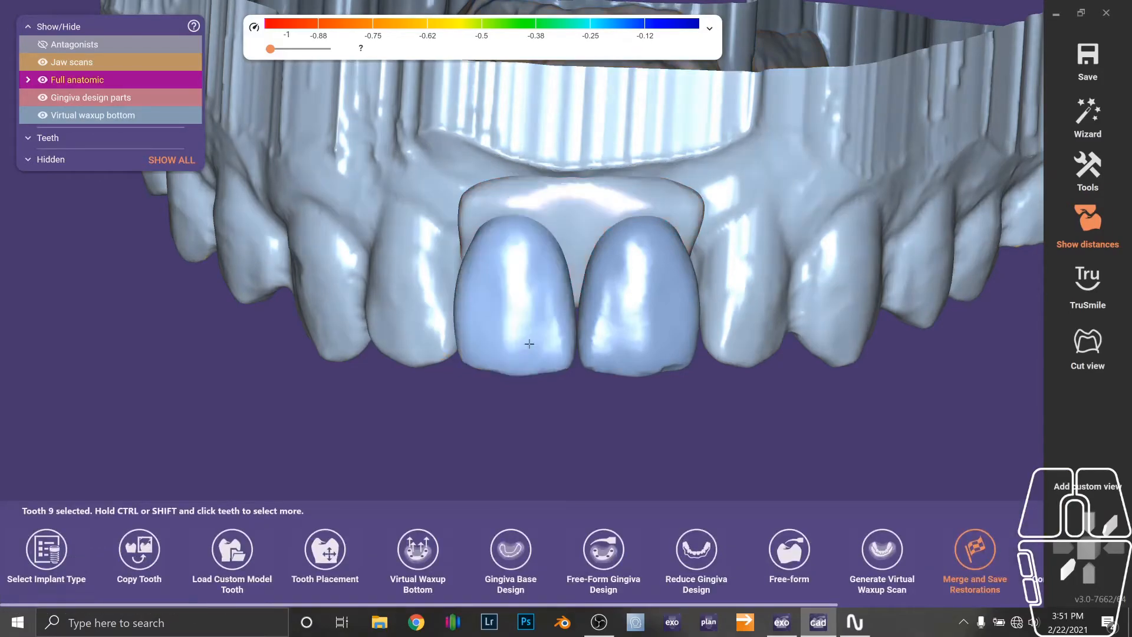
{"action": "right_click", "coordinate": [545, 409]}
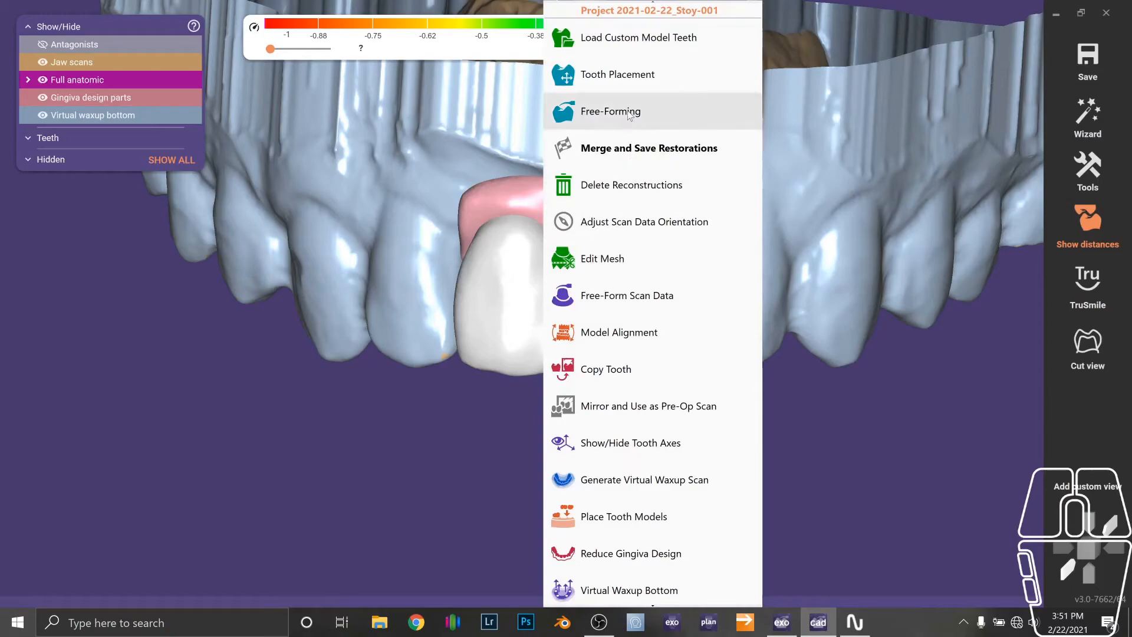
{"action": "left_click", "coordinate": [629, 114]}
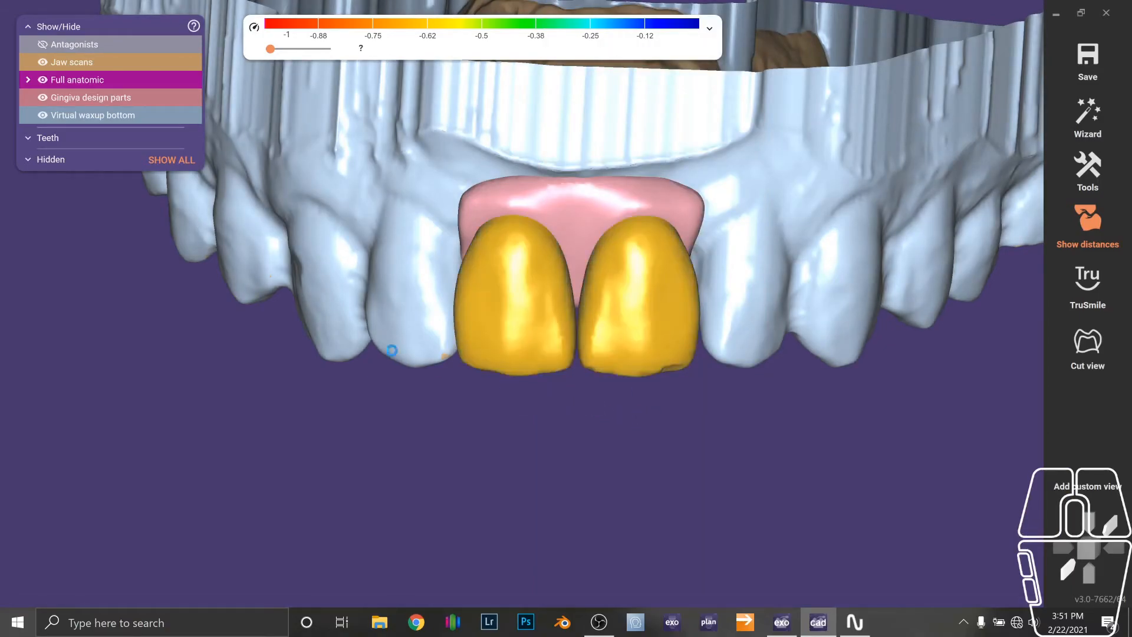
{"action": "left_click", "coordinate": [121, 229]}
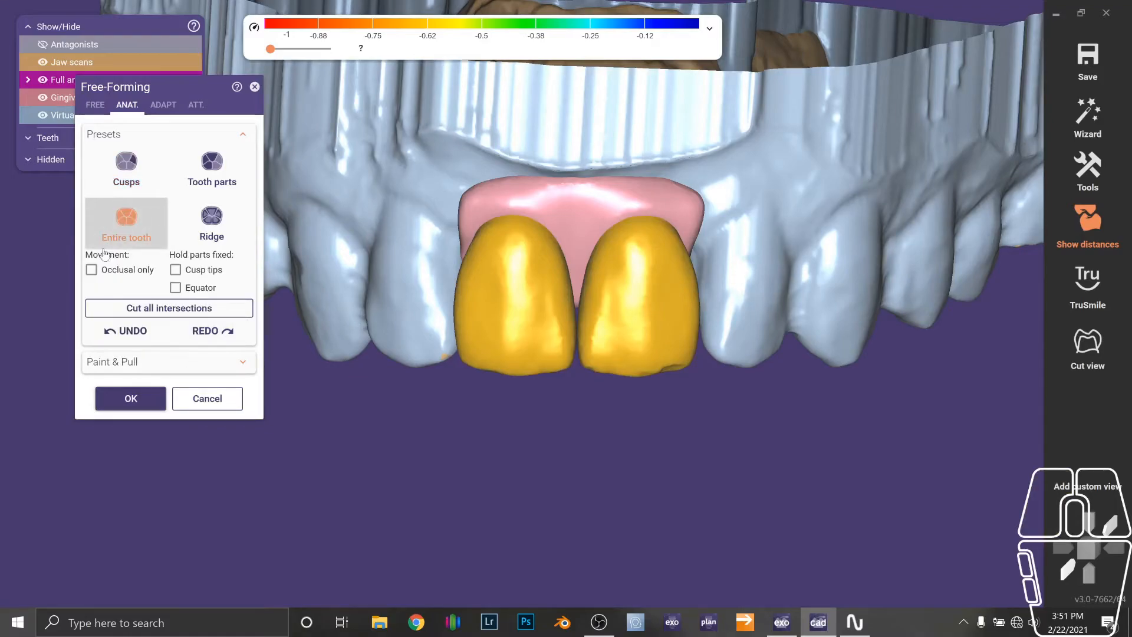
{"action": "left_click", "coordinate": [91, 269]}
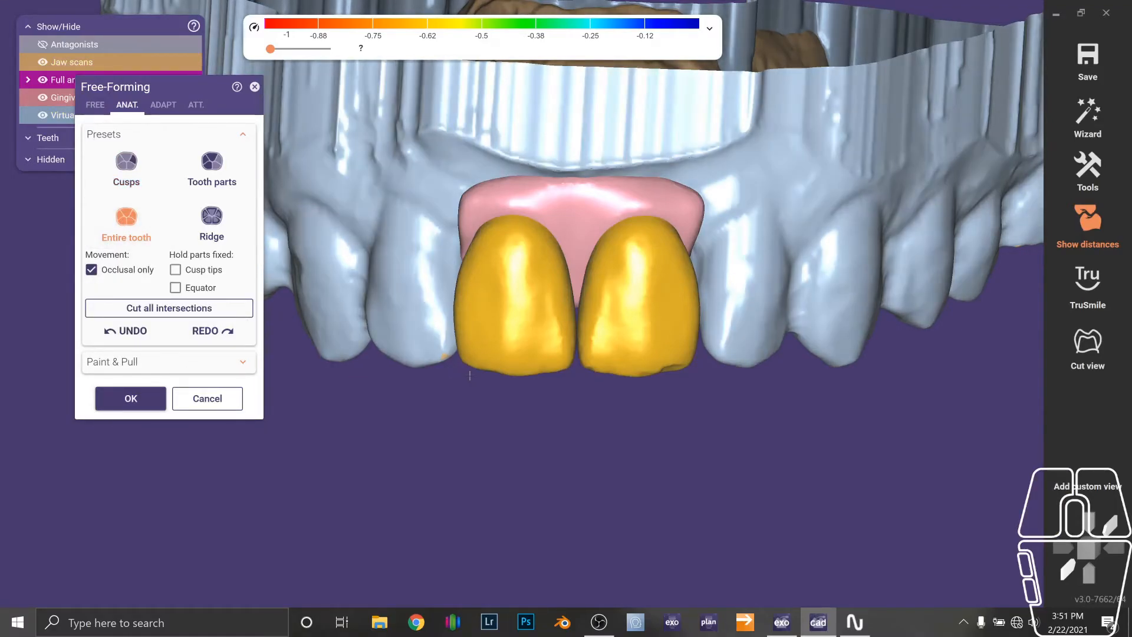
{"action": "scroll", "coordinate": [469, 375], "scroll_direction": "up", "scroll_amount": 5}
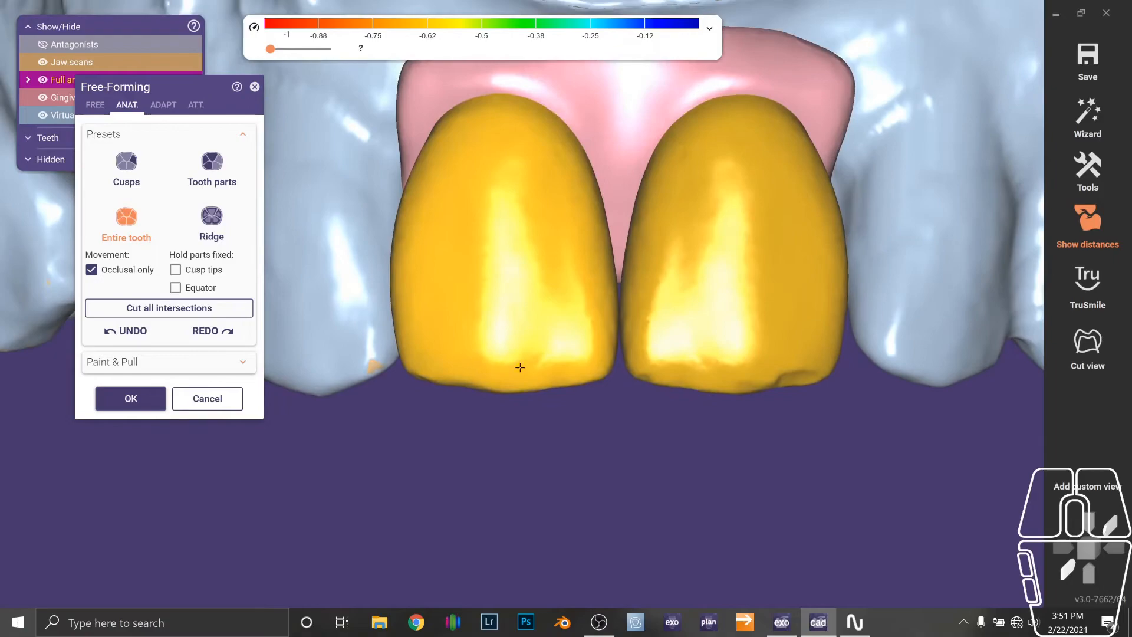
{"action": "left_click_drag", "start_coordinate": [516, 366], "coordinate": [513, 392]}
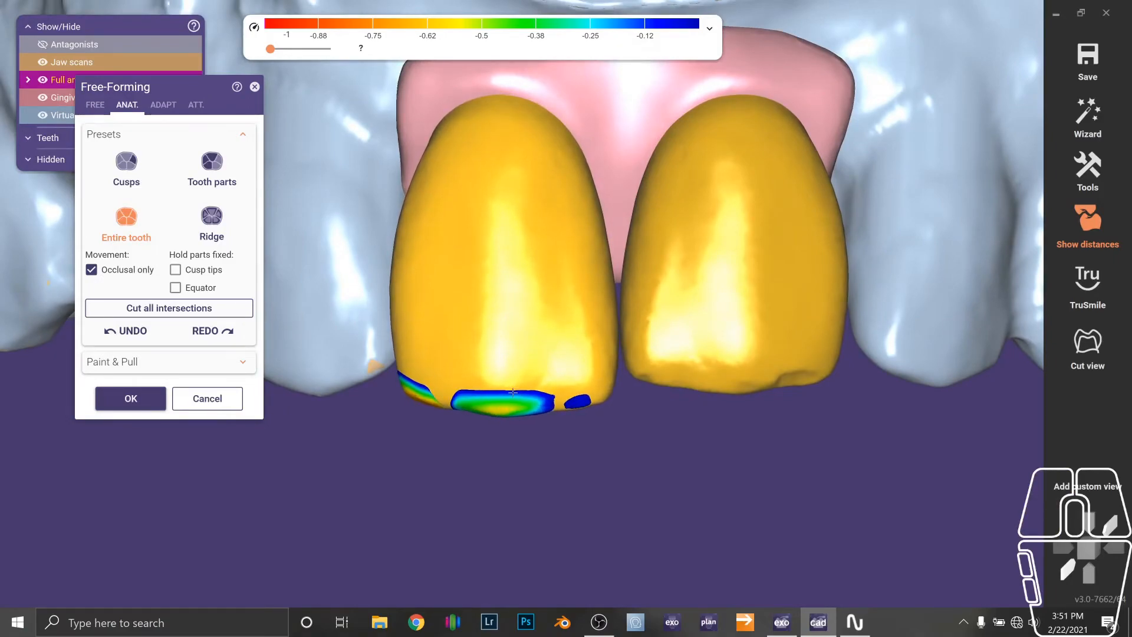
{"action": "left_click_drag", "start_coordinate": [725, 365], "coordinate": [723, 390]}
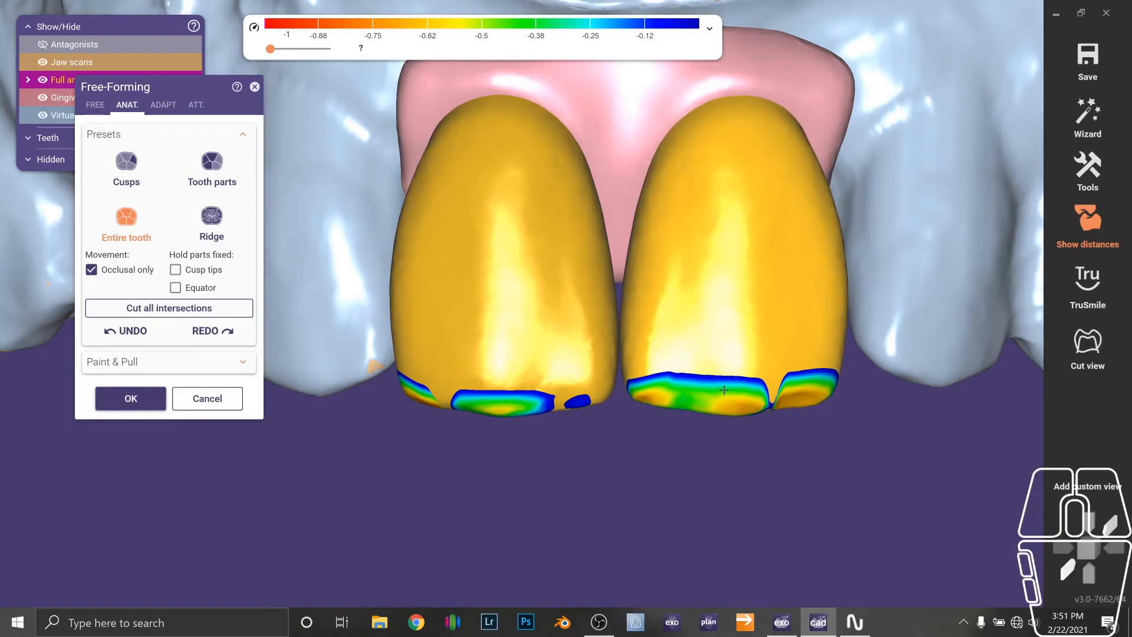
{"action": "left_click", "coordinate": [140, 401]}
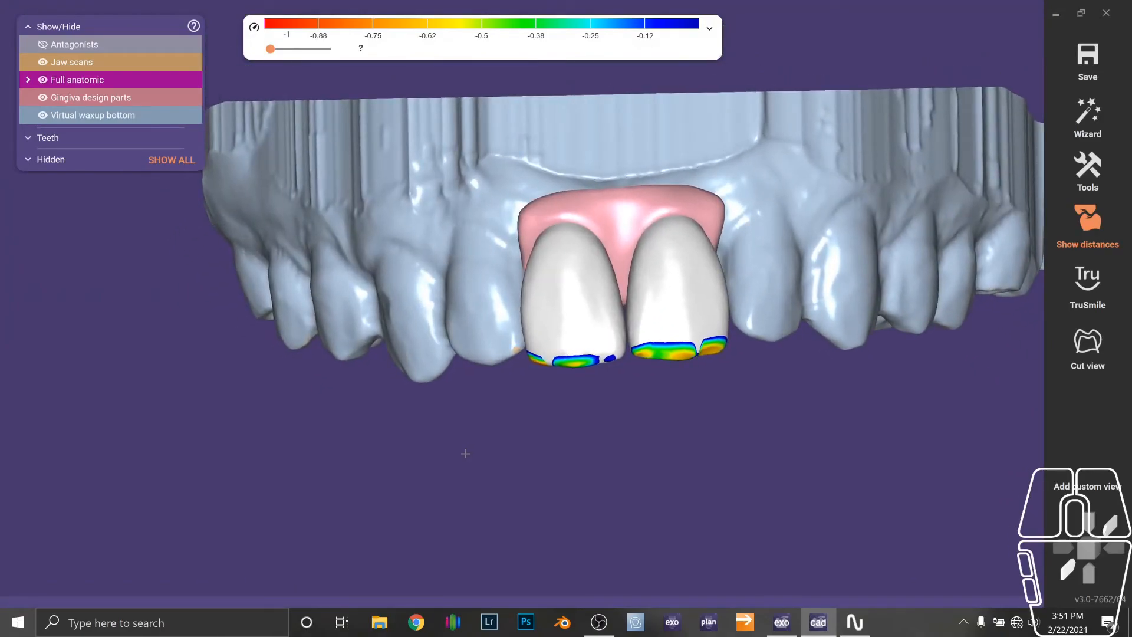
{"action": "key", "text": "a"}
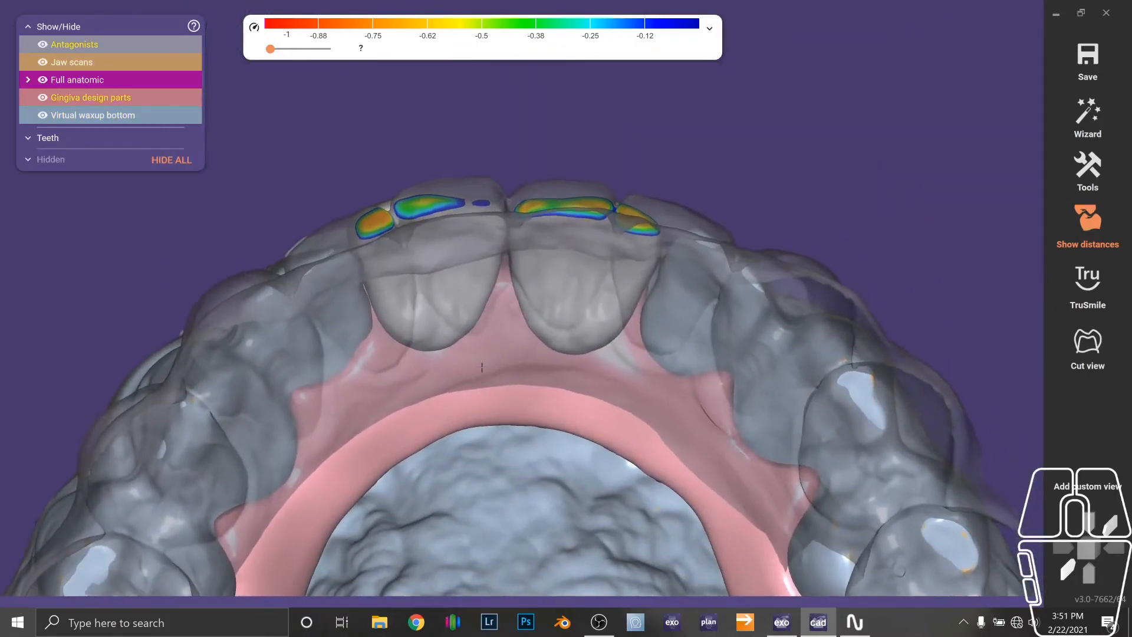
Hide the antagonists and lengthen tooth 9's incisal edge with Free-Forming, using the Entire tooth preset and occlusal-only movement.
{"action": "key", "text": "a"}
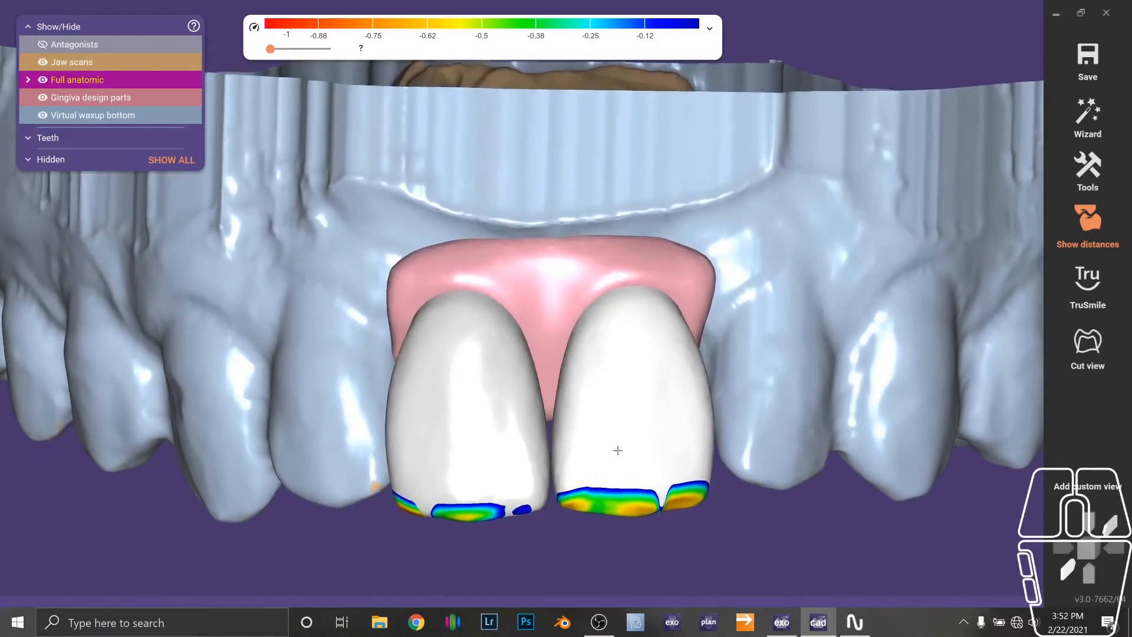
{"action": "right_click", "coordinate": [617, 450]}
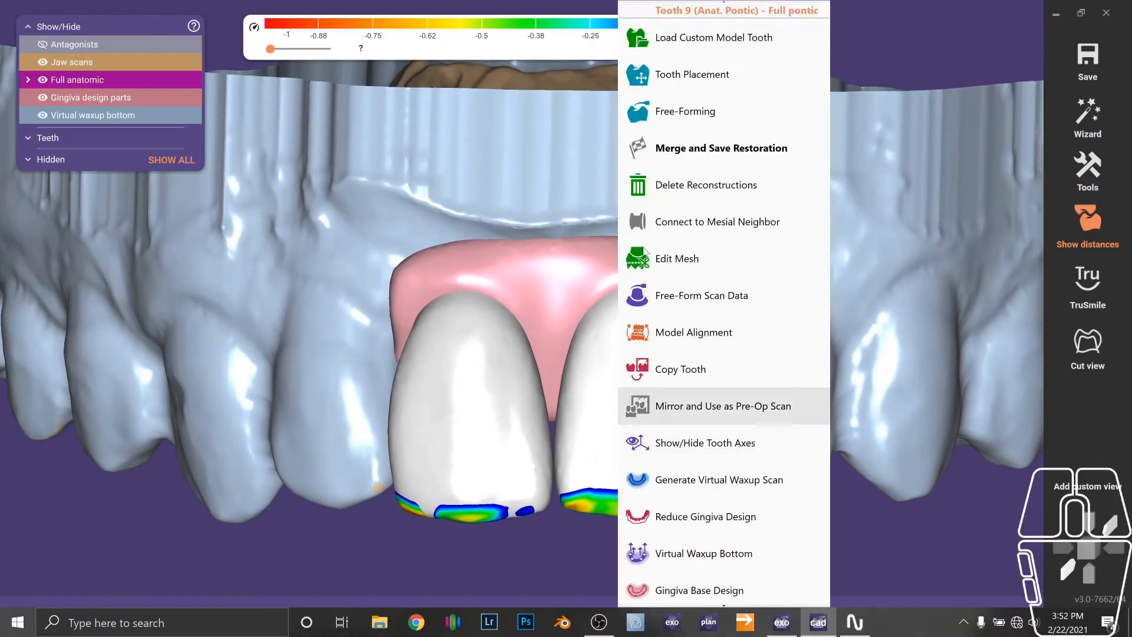
{"action": "left_click", "coordinate": [663, 112]}
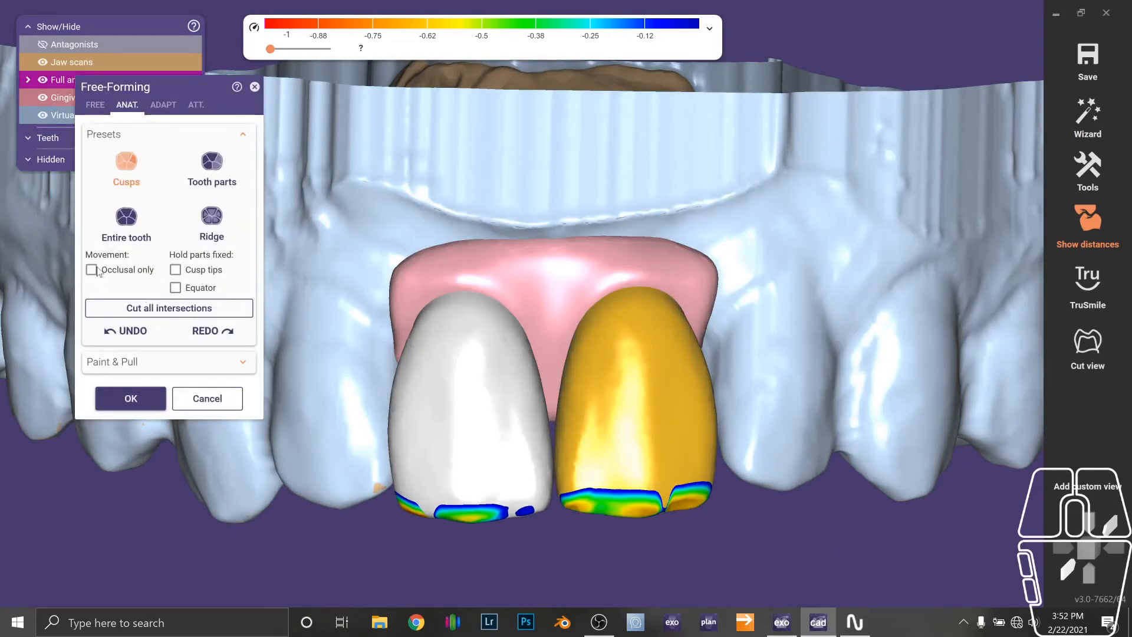
{"action": "left_click", "coordinate": [91, 269]}
{"action": "left_click", "coordinate": [126, 220]}
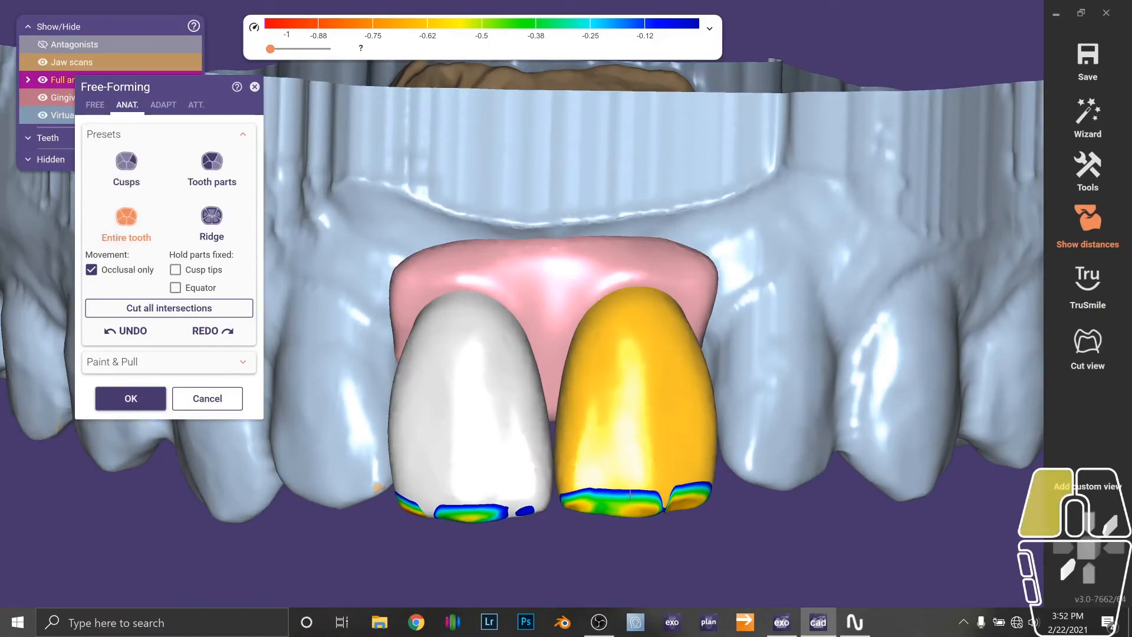
{"action": "left_click_drag", "start_coordinate": [630, 494], "coordinate": [630, 498]}
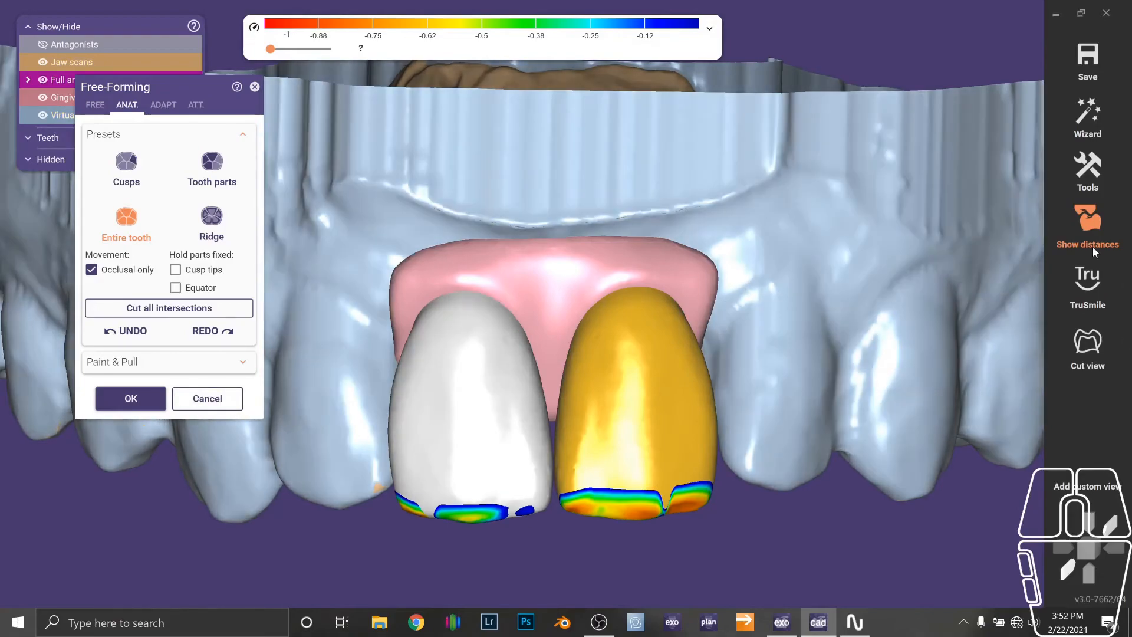
Turn off the distance color map and accept the free-forming changes.
{"action": "left_click", "coordinate": [1092, 247]}
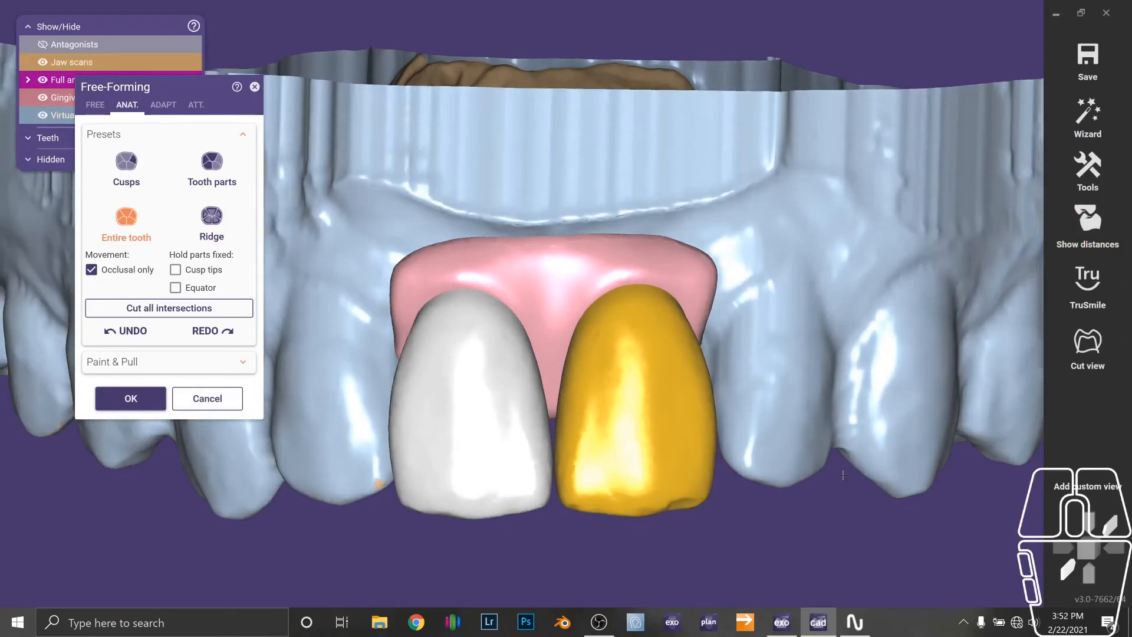
{"action": "middle_click_drag", "start_coordinate": [841, 569], "coordinate": [843, 474]}
{"action": "scroll", "coordinate": [843, 475], "scroll_direction": "down", "scroll_amount": 1}
{"action": "scroll", "coordinate": [843, 475], "scroll_direction": "down", "scroll_amount": 5}
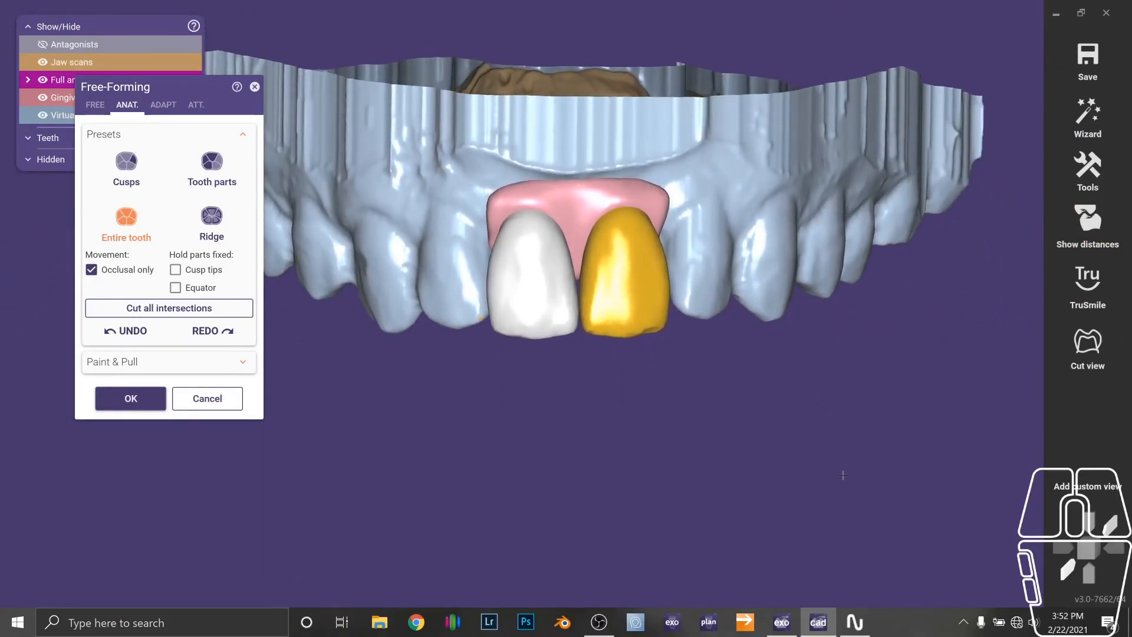
{"action": "left_click", "coordinate": [101, 408]}
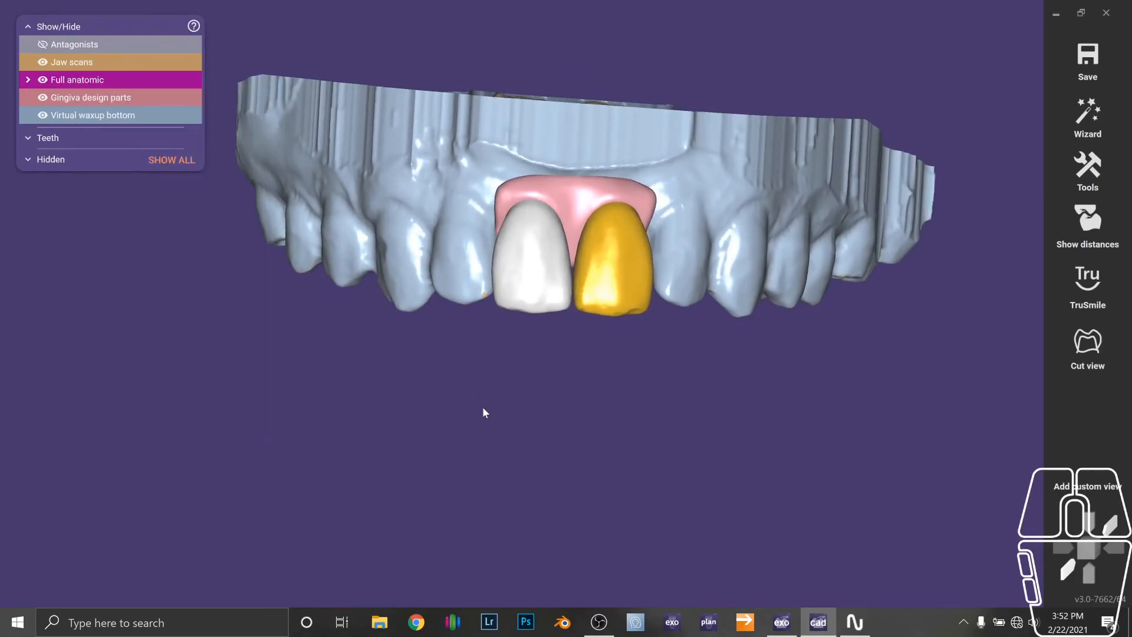
Start Merge and Save Restorations for the project's pontics and gingiva.
{"action": "right_click", "coordinate": [575, 408]}
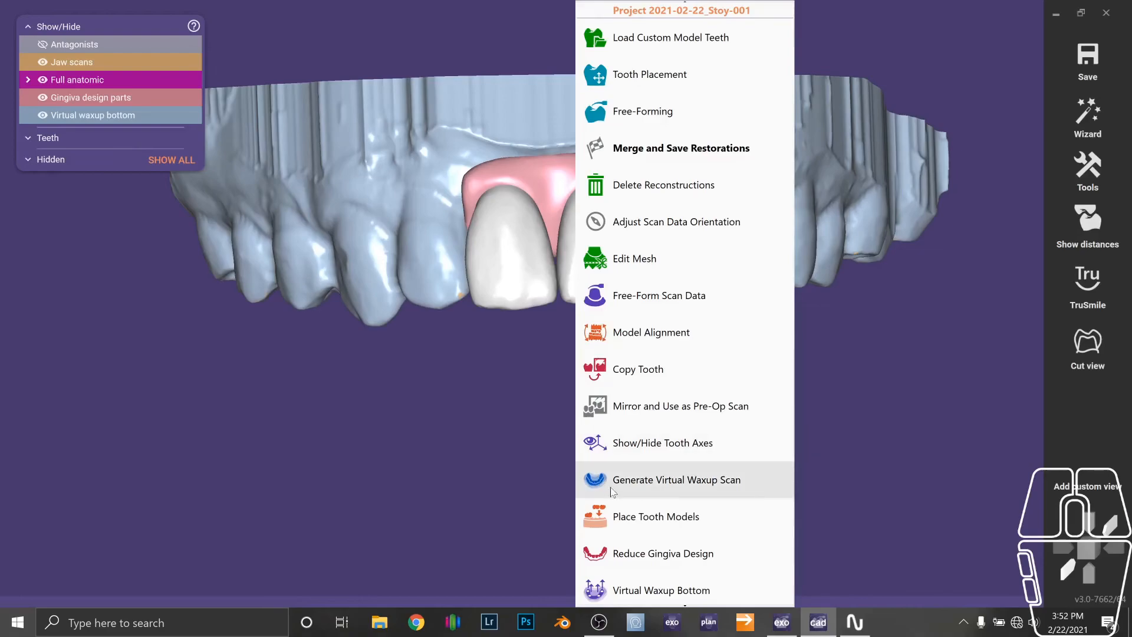
{"action": "left_click", "coordinate": [669, 150]}
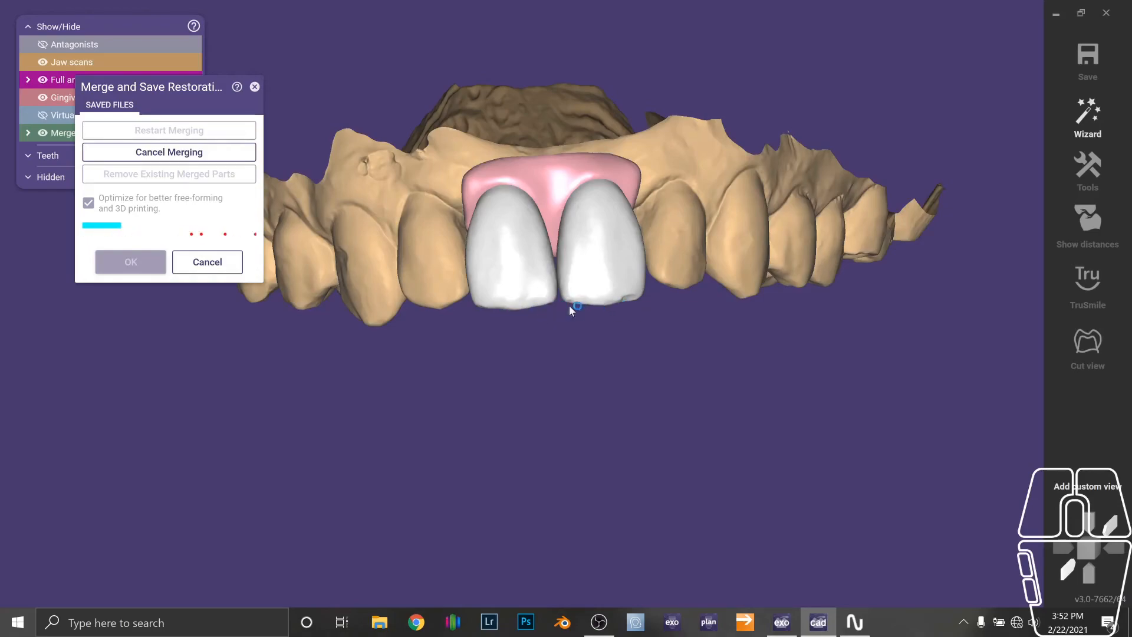
{"action": "right_click_drag", "start_coordinate": [573, 342], "coordinate": [453, 354]}
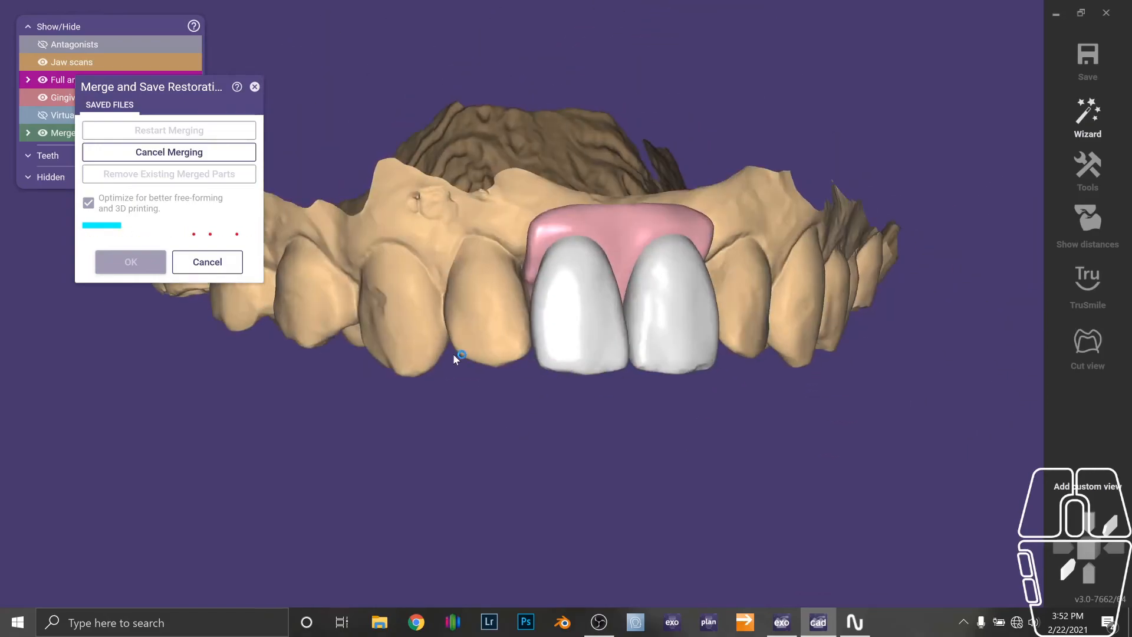